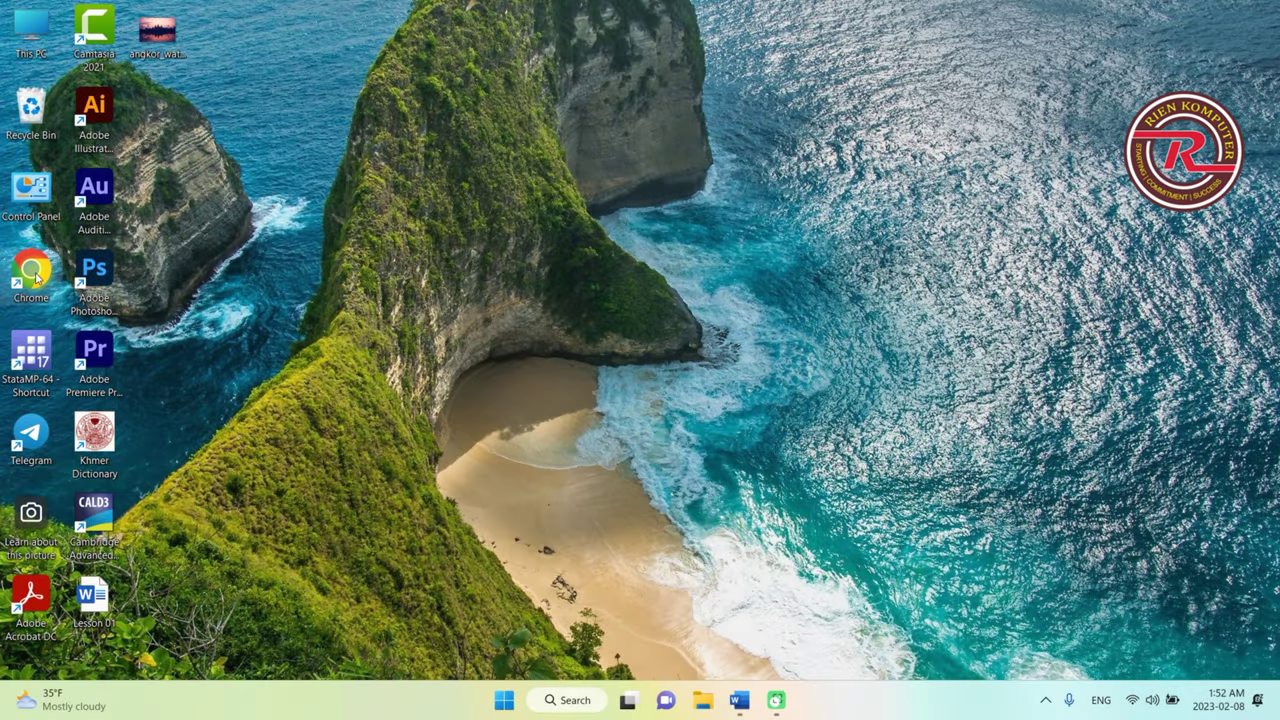
pyautogui.doubleClick(31, 270)
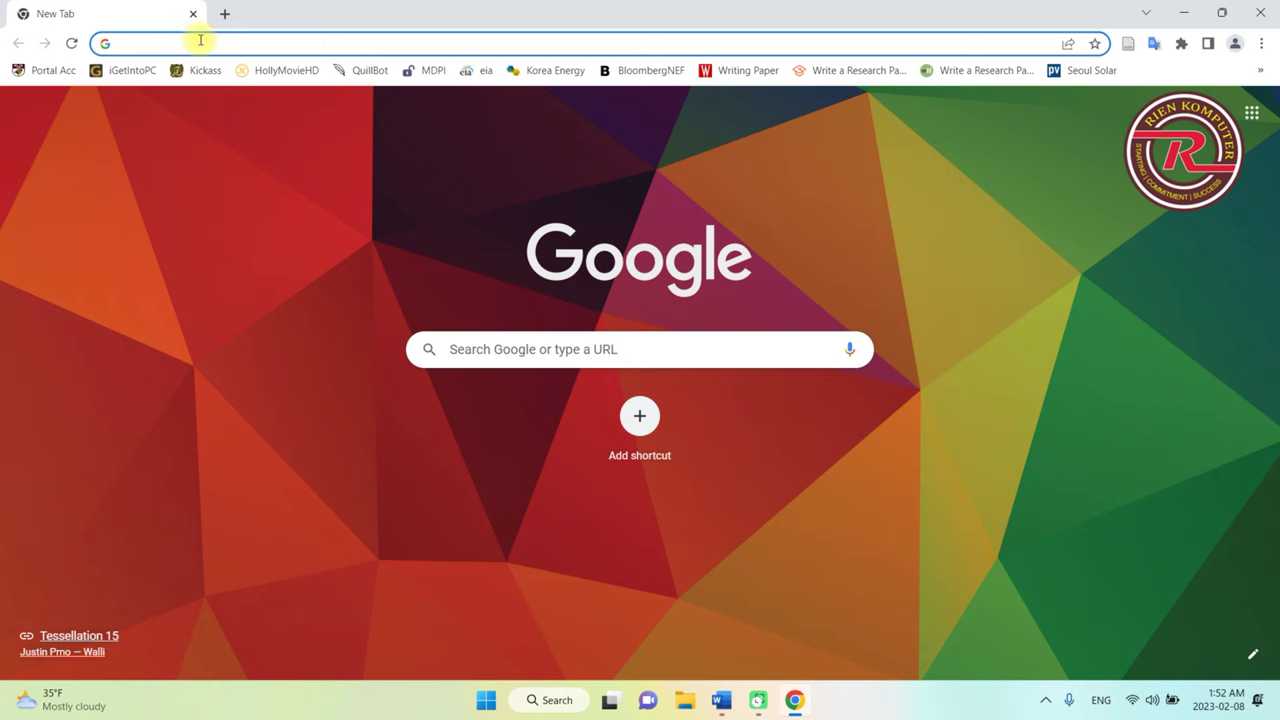
pyautogui.write('w')
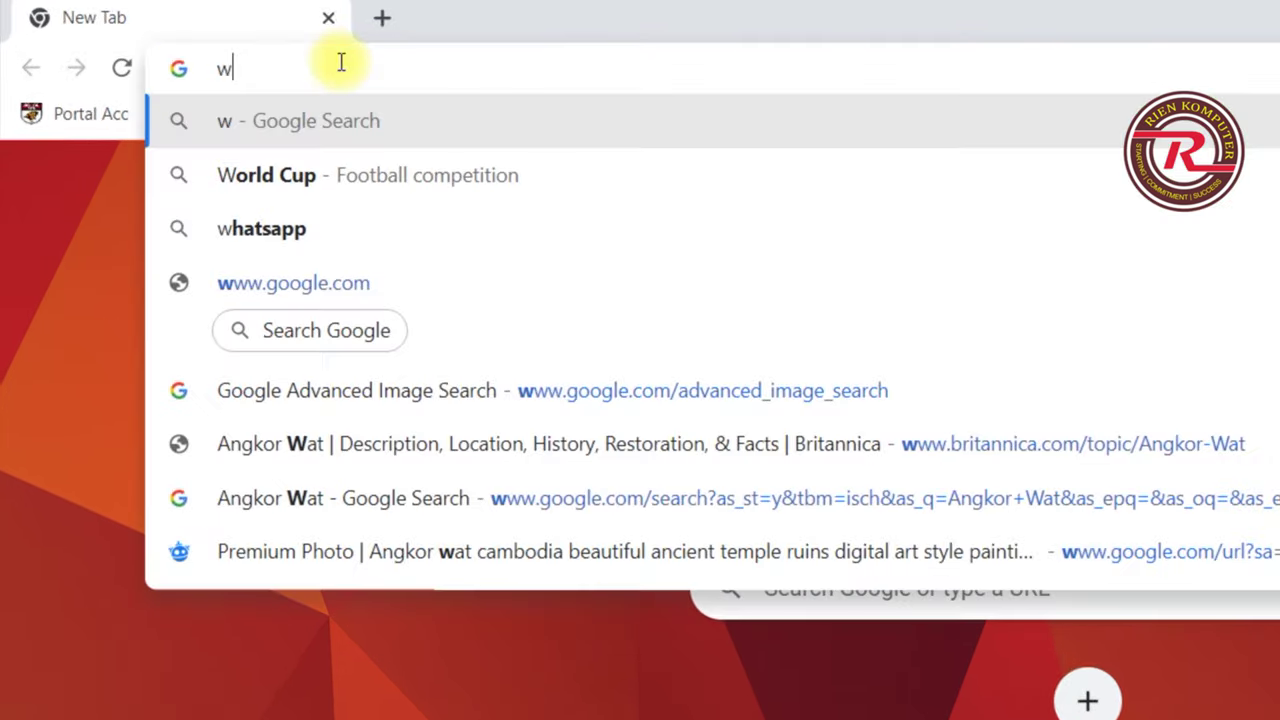
pyautogui.write('ww.google.com/')
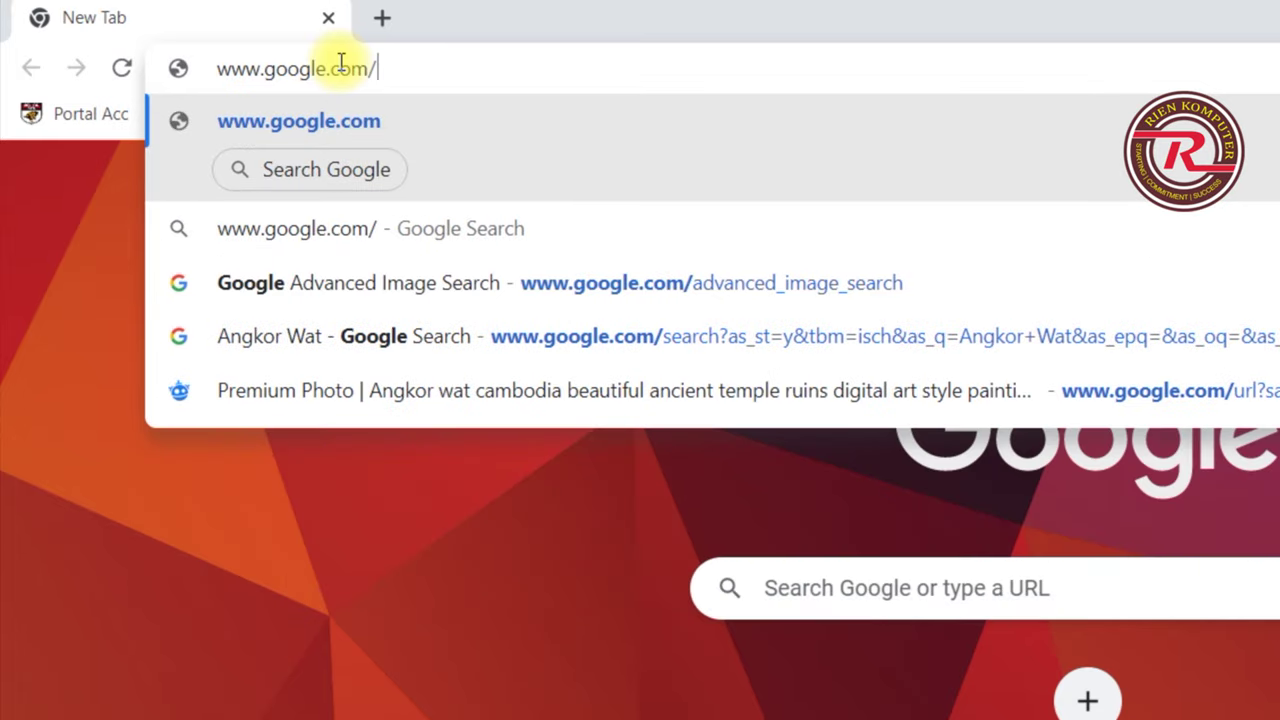
pyautogui.write('advanced_')
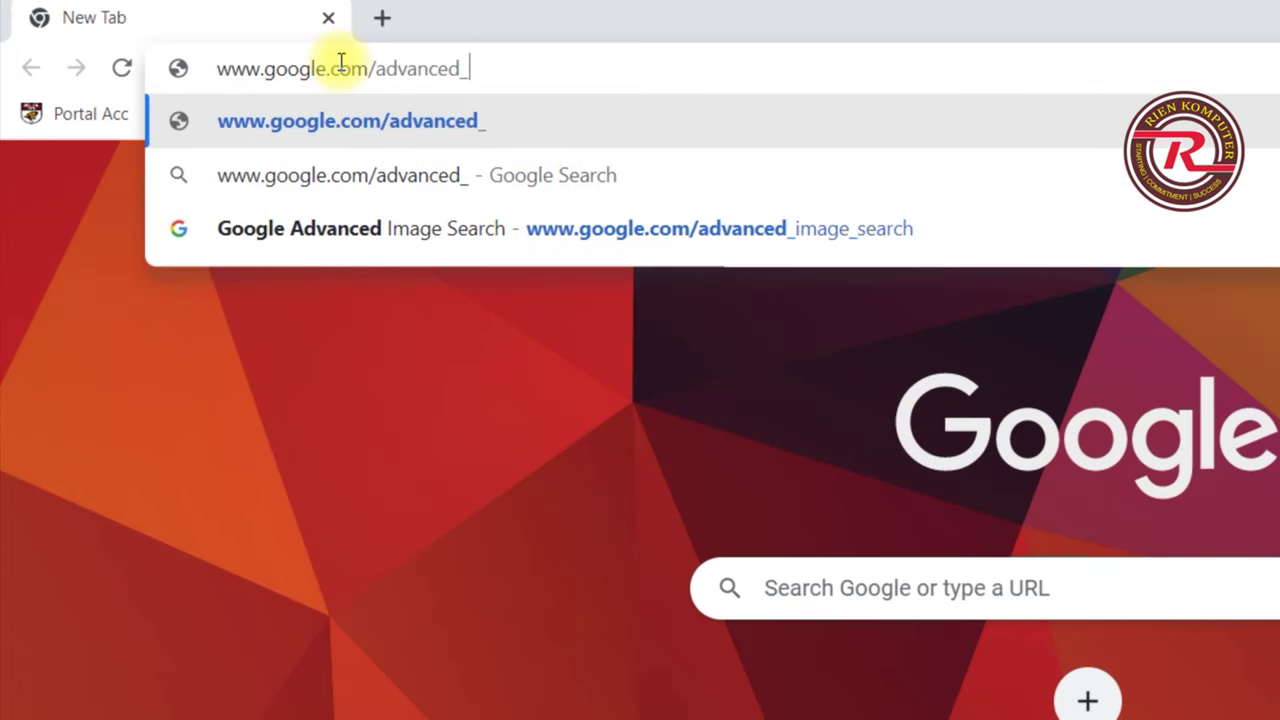
pyautogui.write('image')
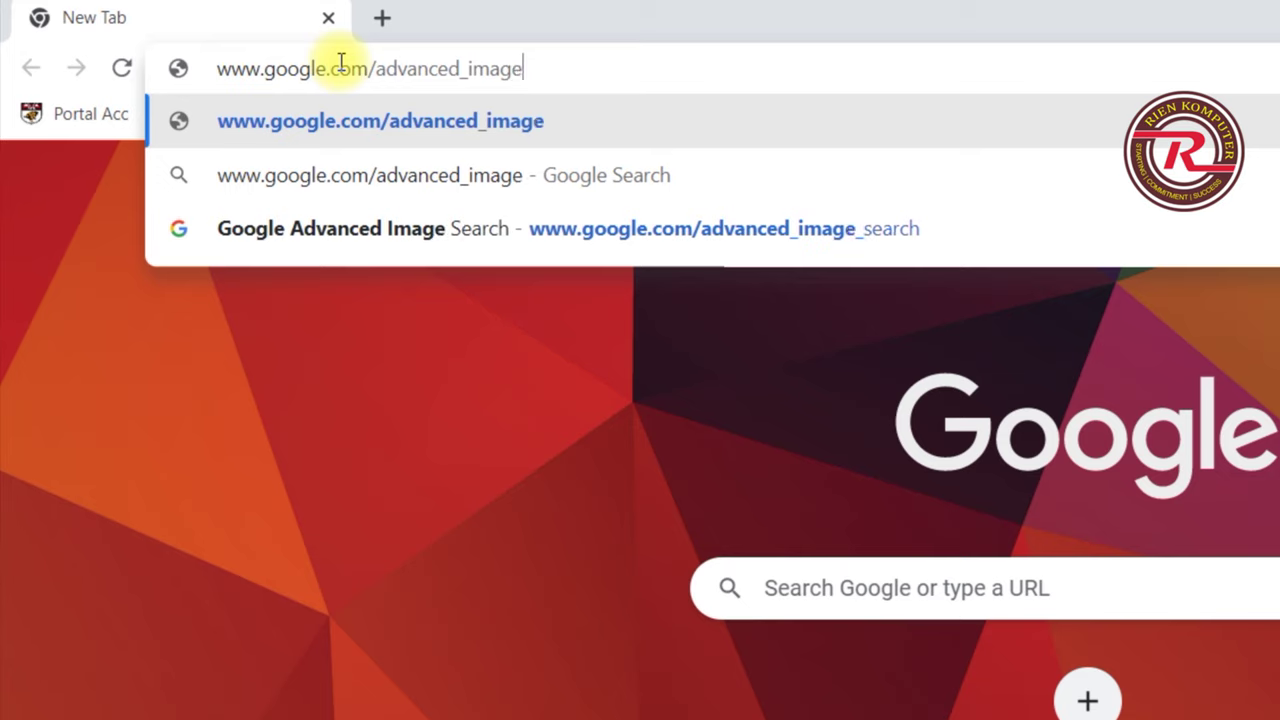
pyautogui.write('_search')
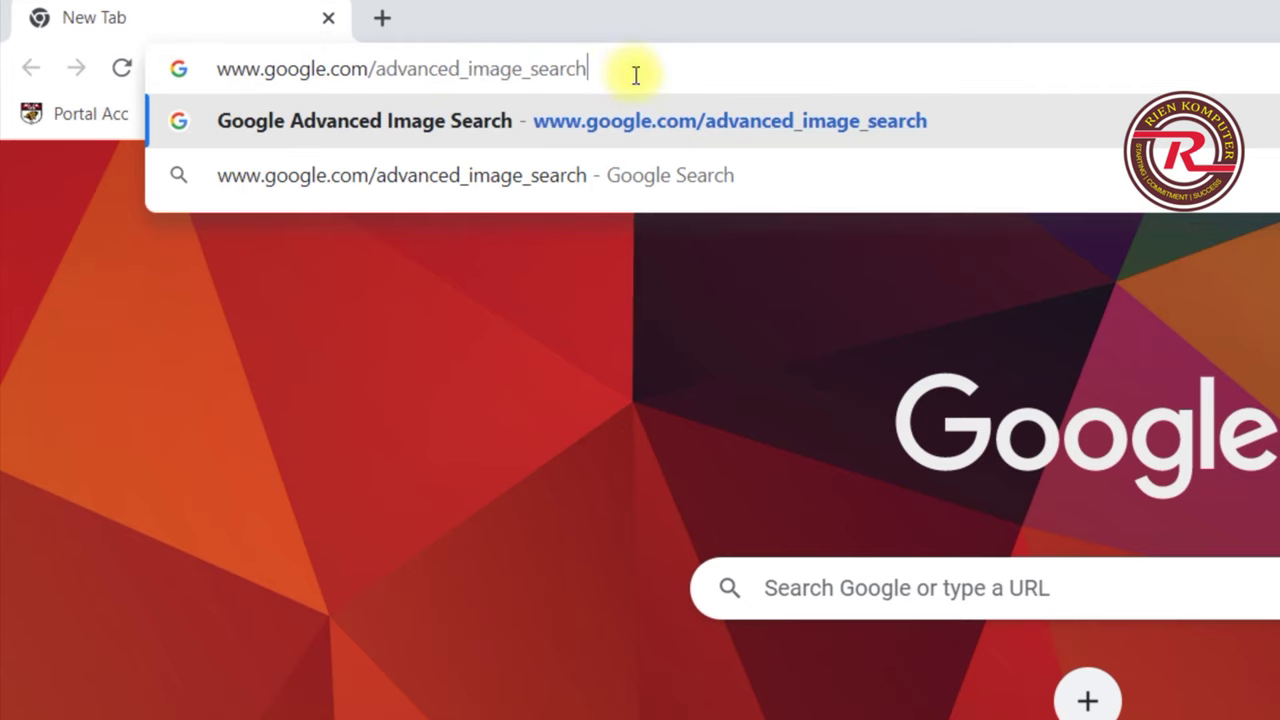
pyautogui.press('Return')
pyautogui.scroll(-4, 360, 483)
pyautogui.scroll(2, 396, 487)
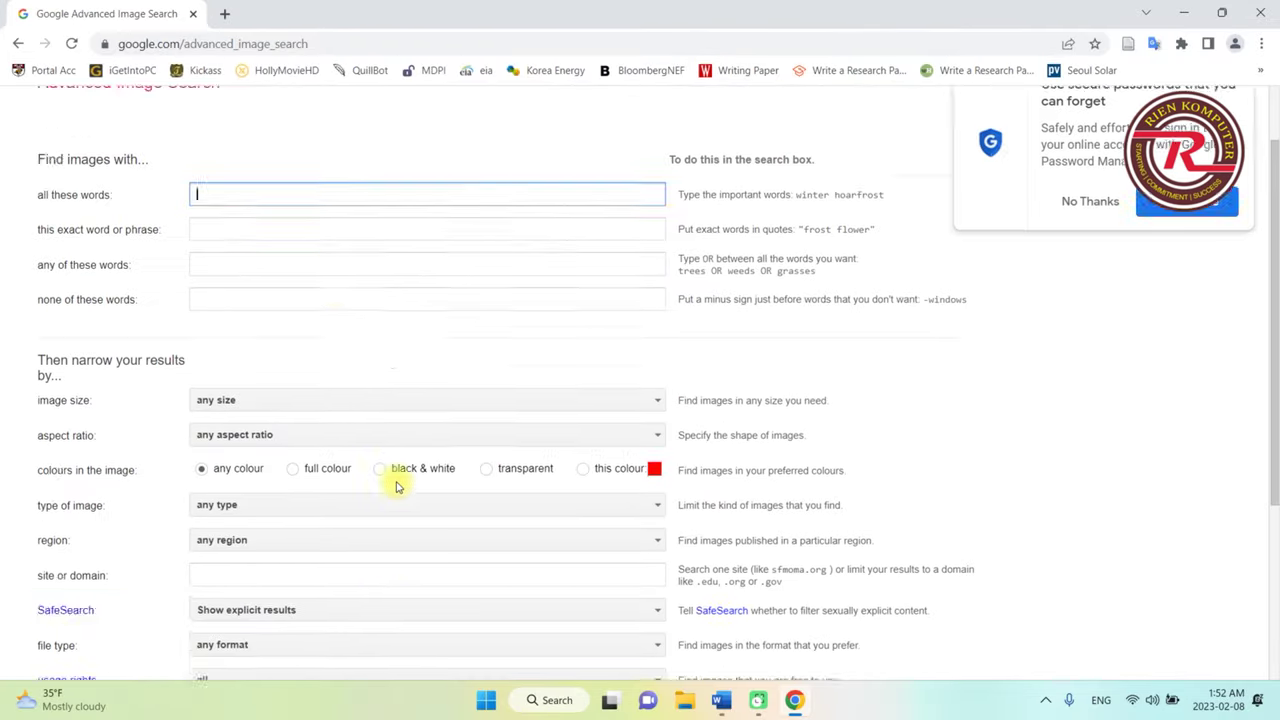
# - Enter Angkor Wat in the 'all these words' field
pyautogui.scroll(2, 396, 487)
pyautogui.click(234, 279)
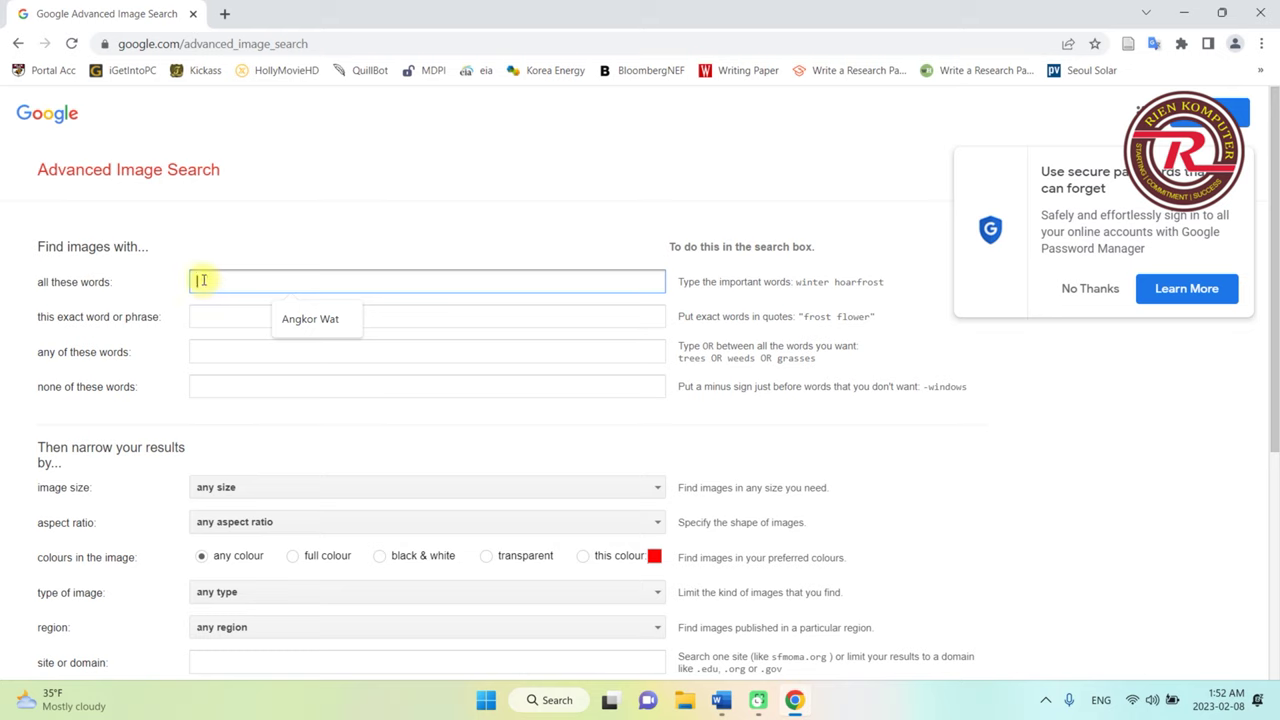
pyautogui.write('Angkor Wat')
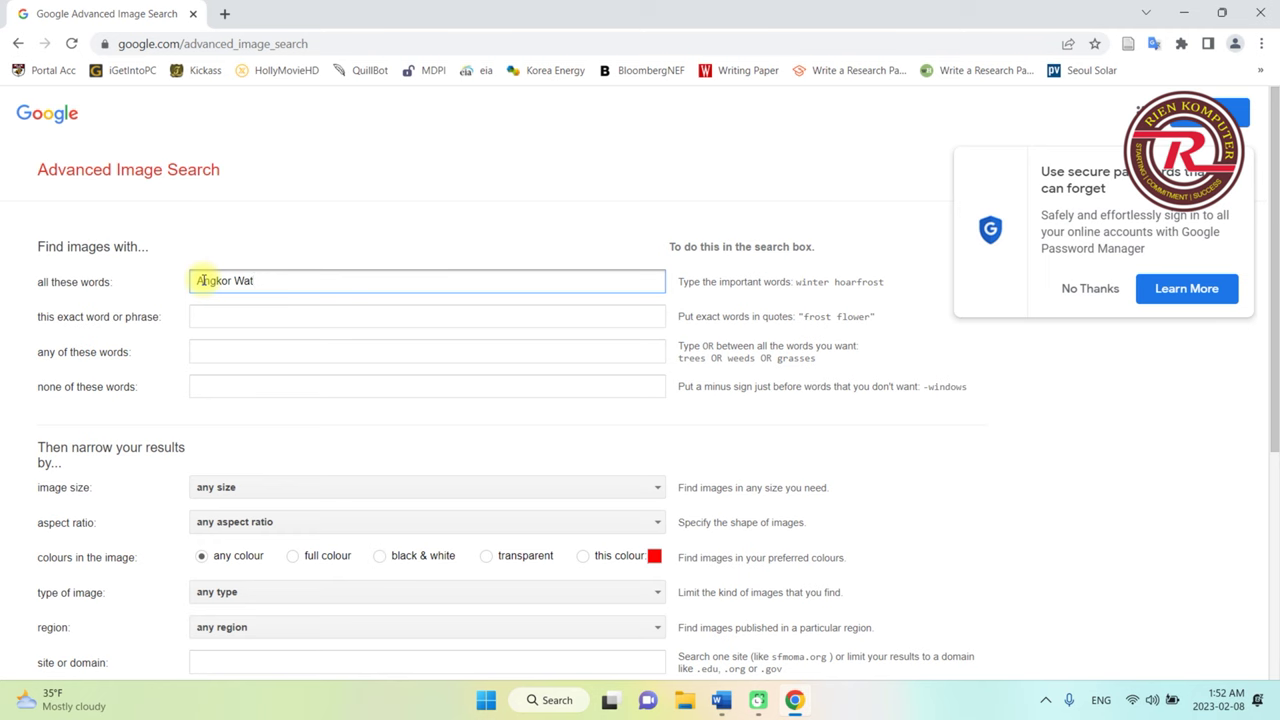
# - Set the image size filter to Large
pyautogui.scroll(-1, 400, 240)
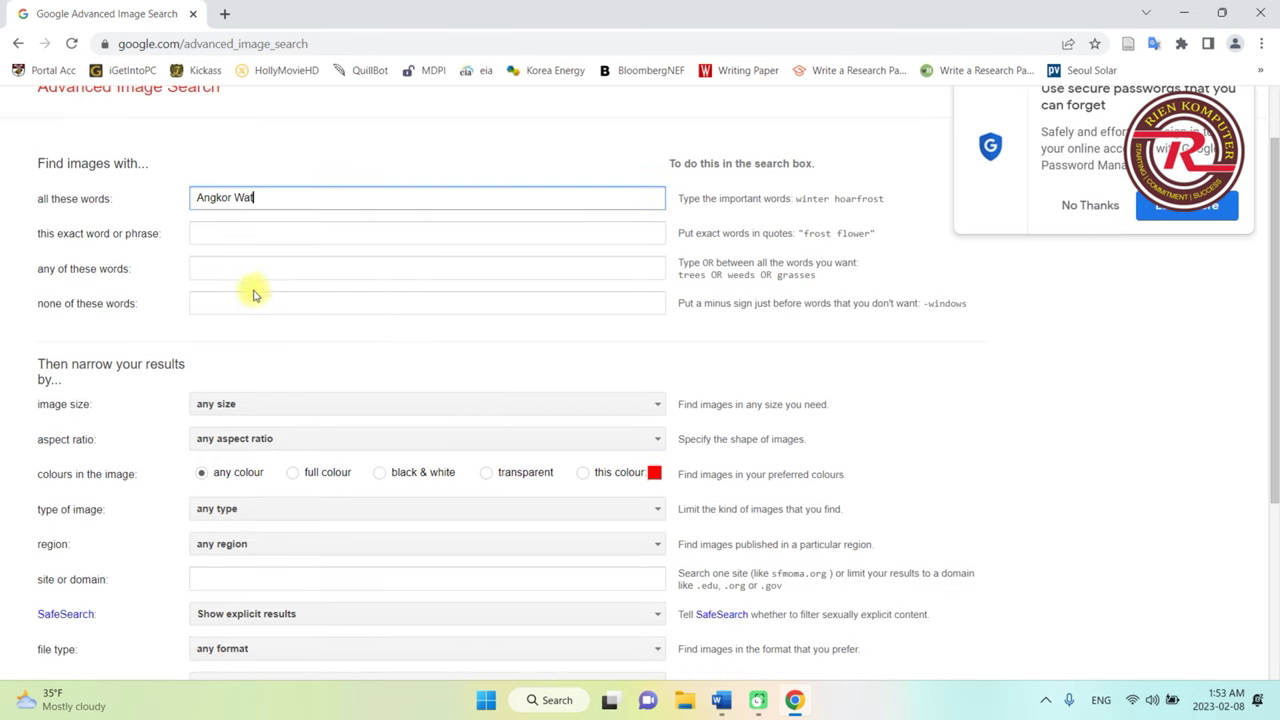
pyautogui.scroll(-3, 330, 268)
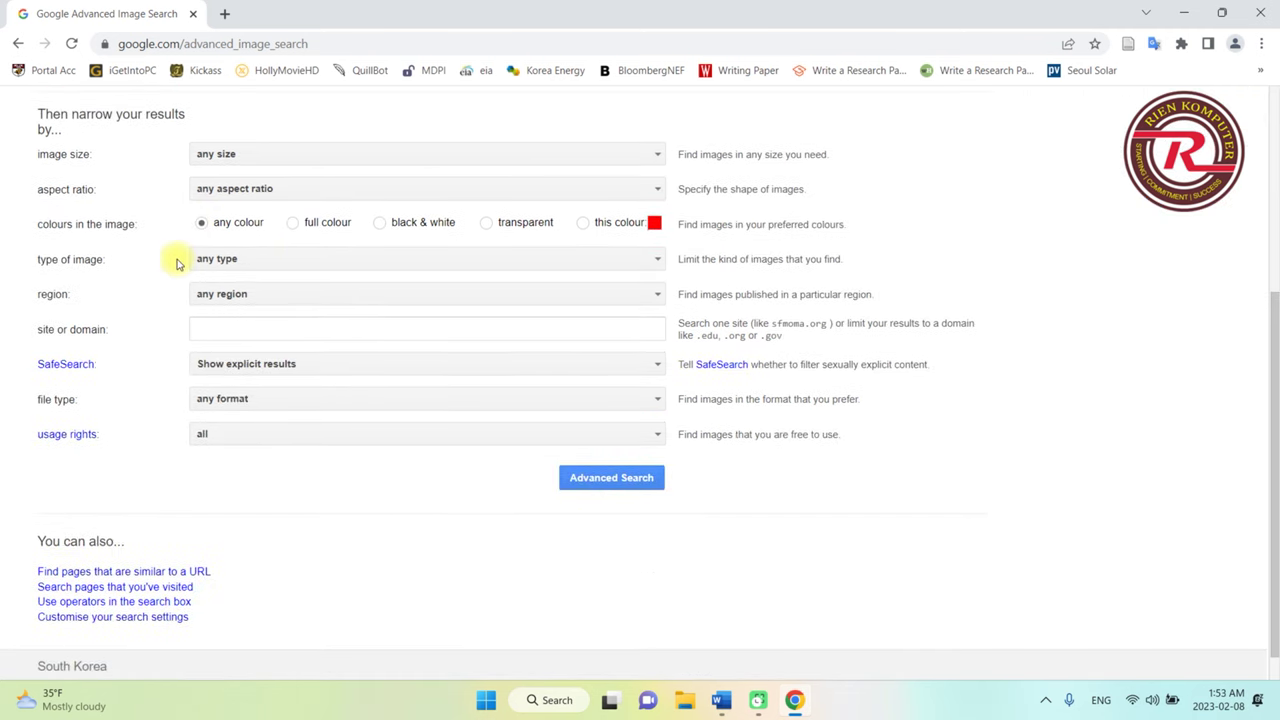
pyautogui.scroll(1, 130, 250)
pyautogui.moveTo(86, 243); pyautogui.dragTo(37, 240)
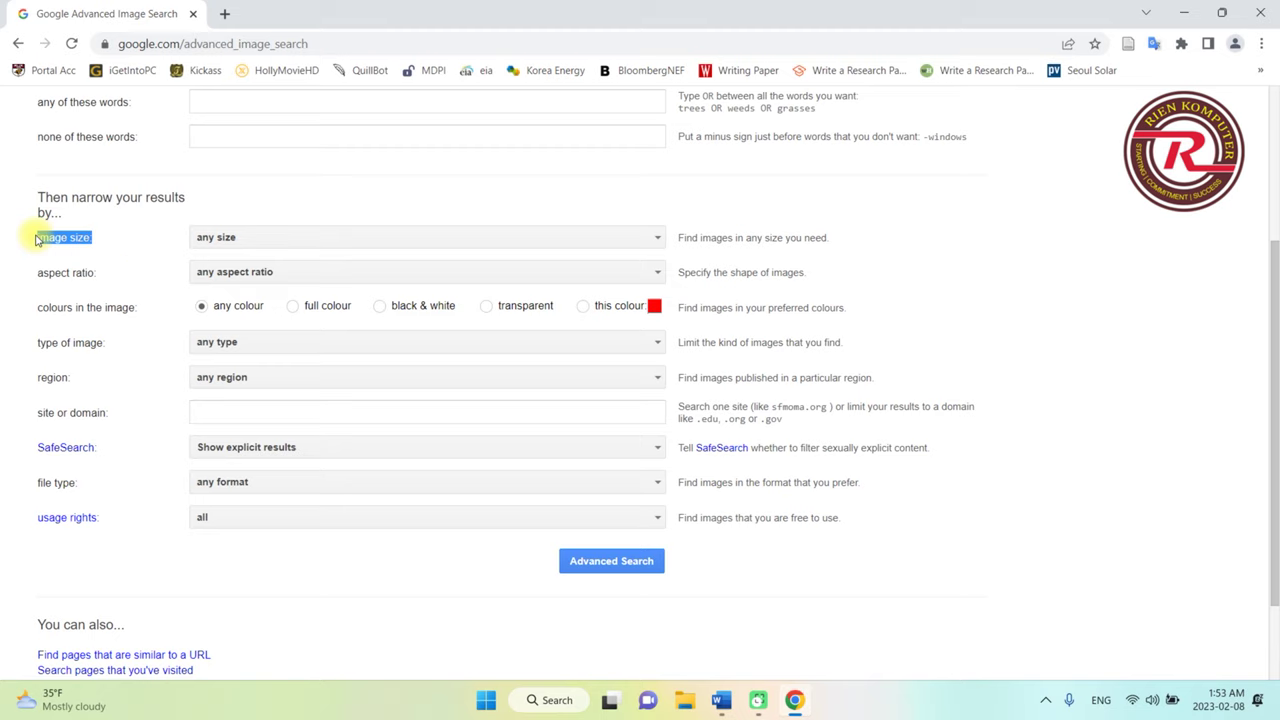
pyautogui.click(250, 242)
pyautogui.scroll(-1, 290, 345)
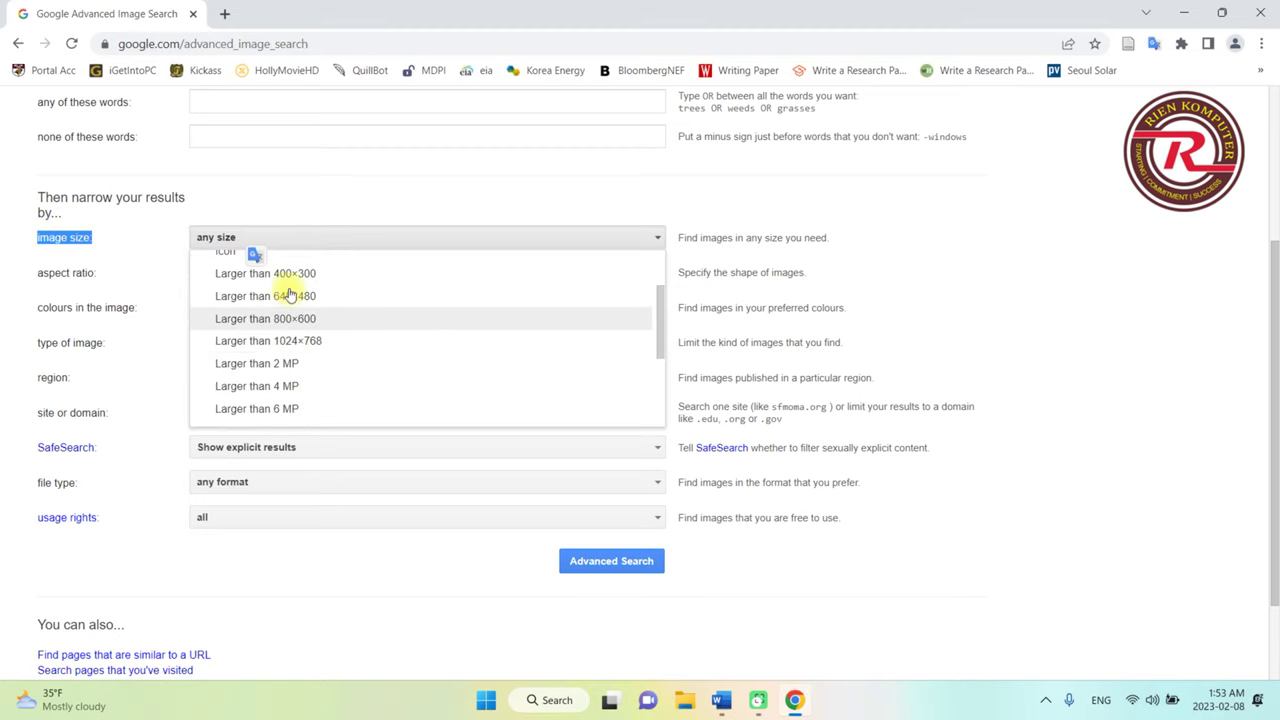
pyautogui.scroll(1, 290, 330)
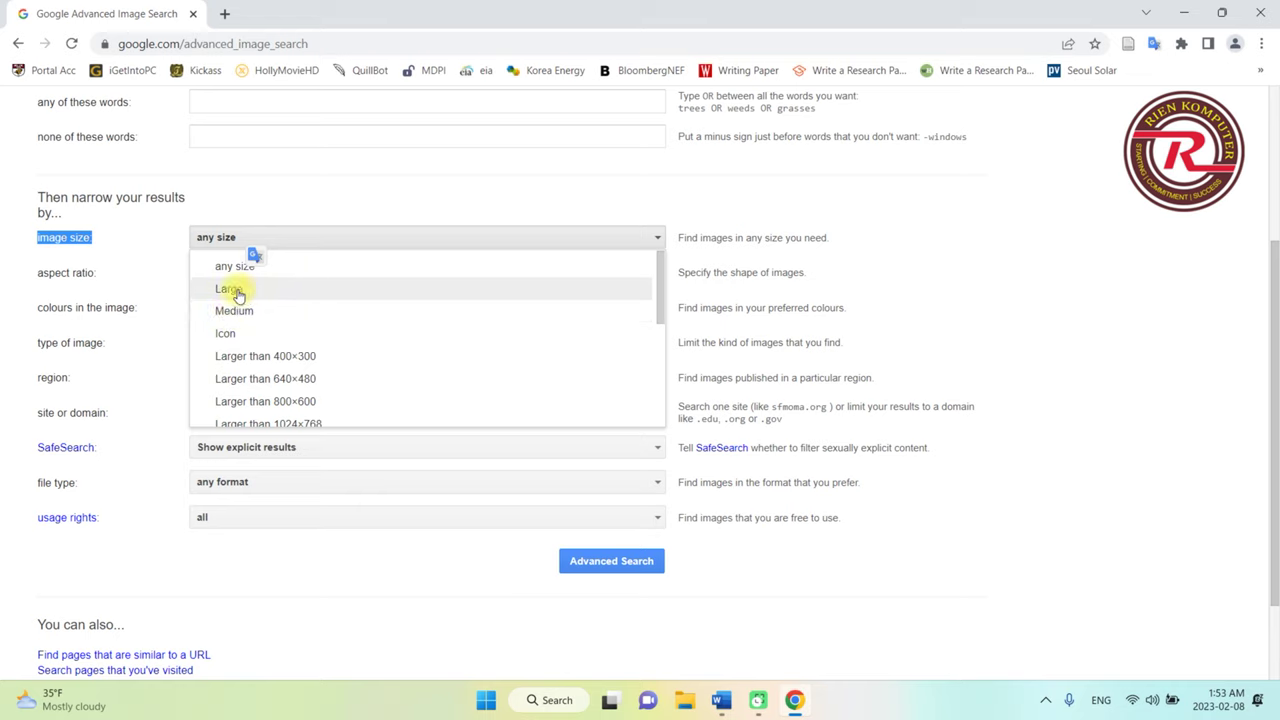
pyautogui.click(238, 292)
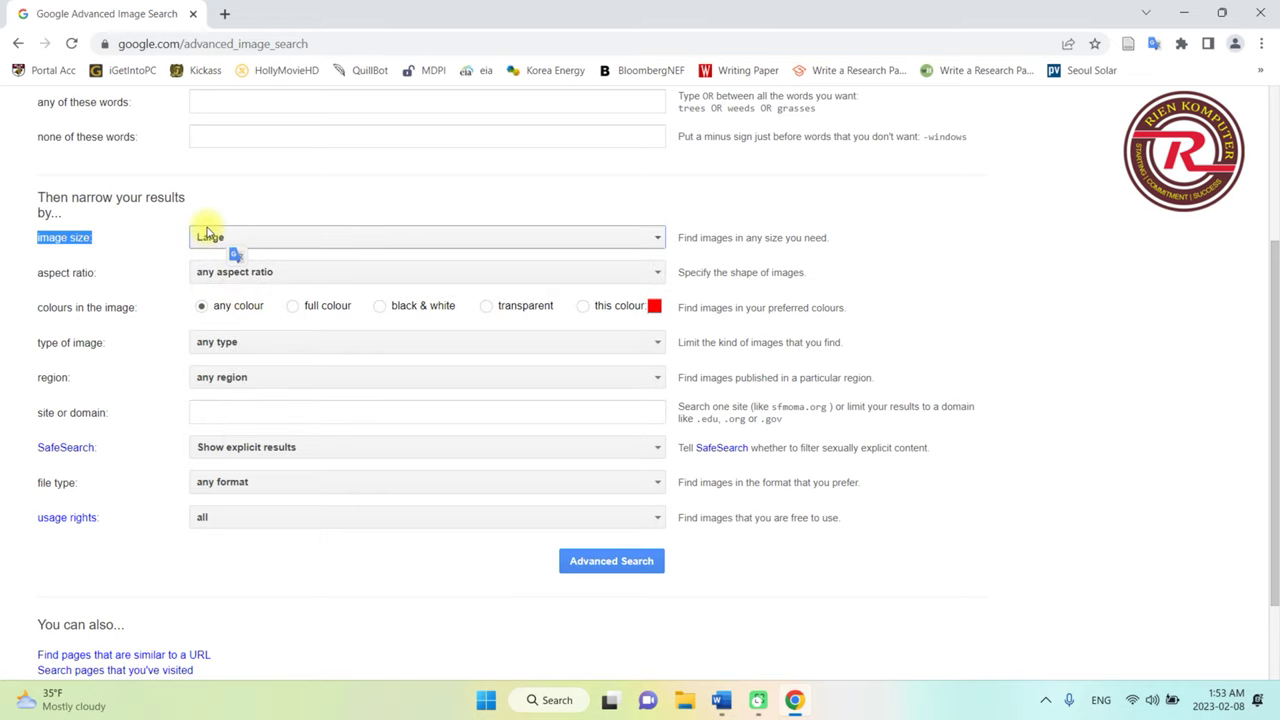
pyautogui.moveTo(110, 271); pyautogui.dragTo(8, 270)
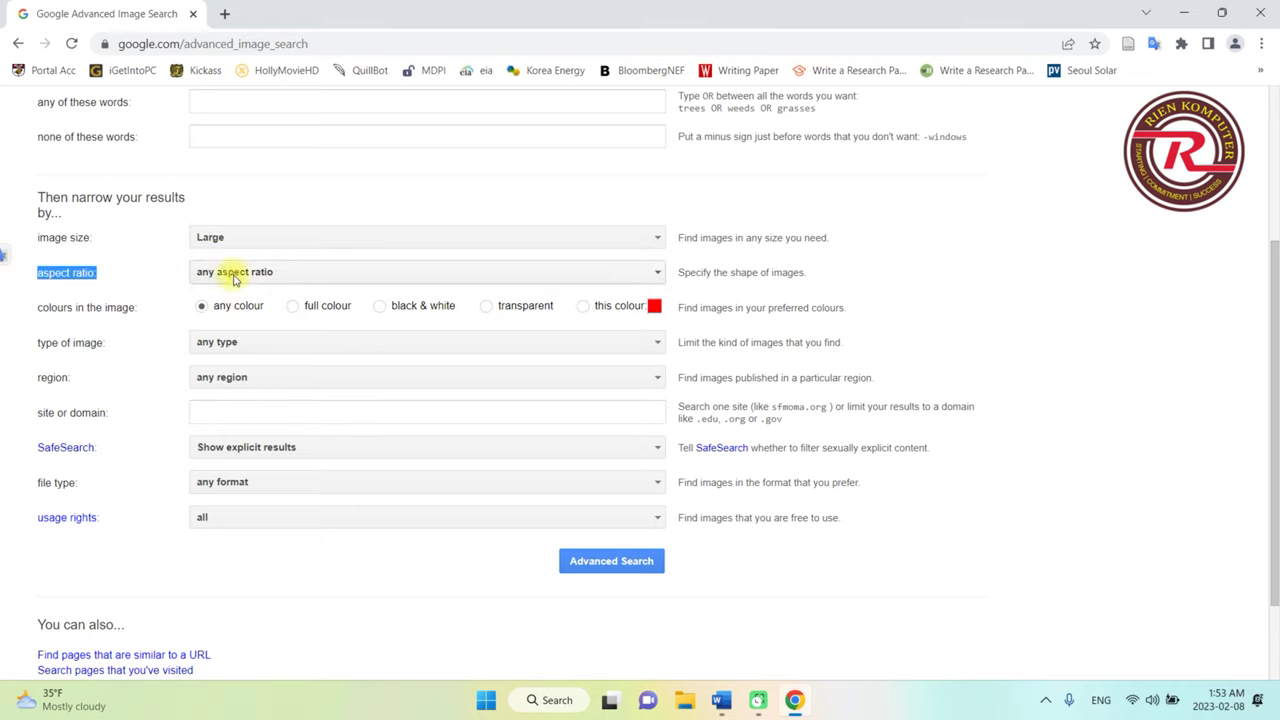
# - Review the aspect ratio, colour and image type filters, leaving each at its default
pyautogui.click(270, 272)
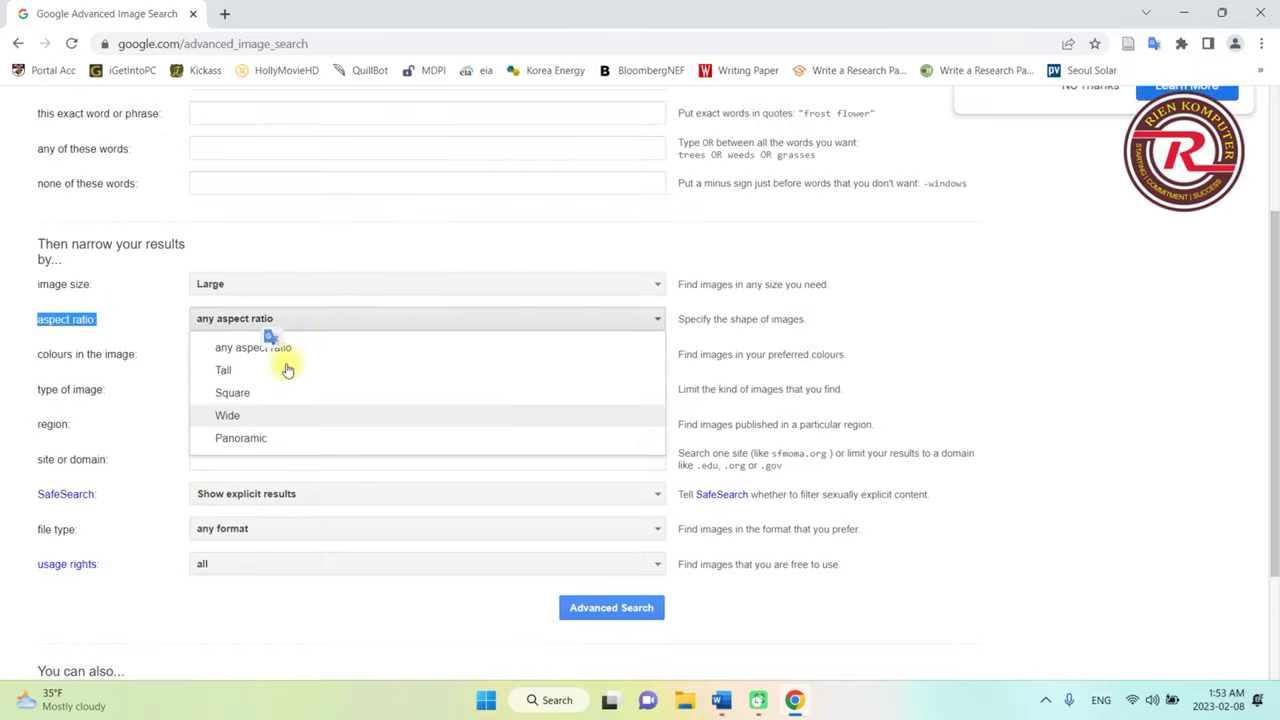
pyautogui.click(270, 347)
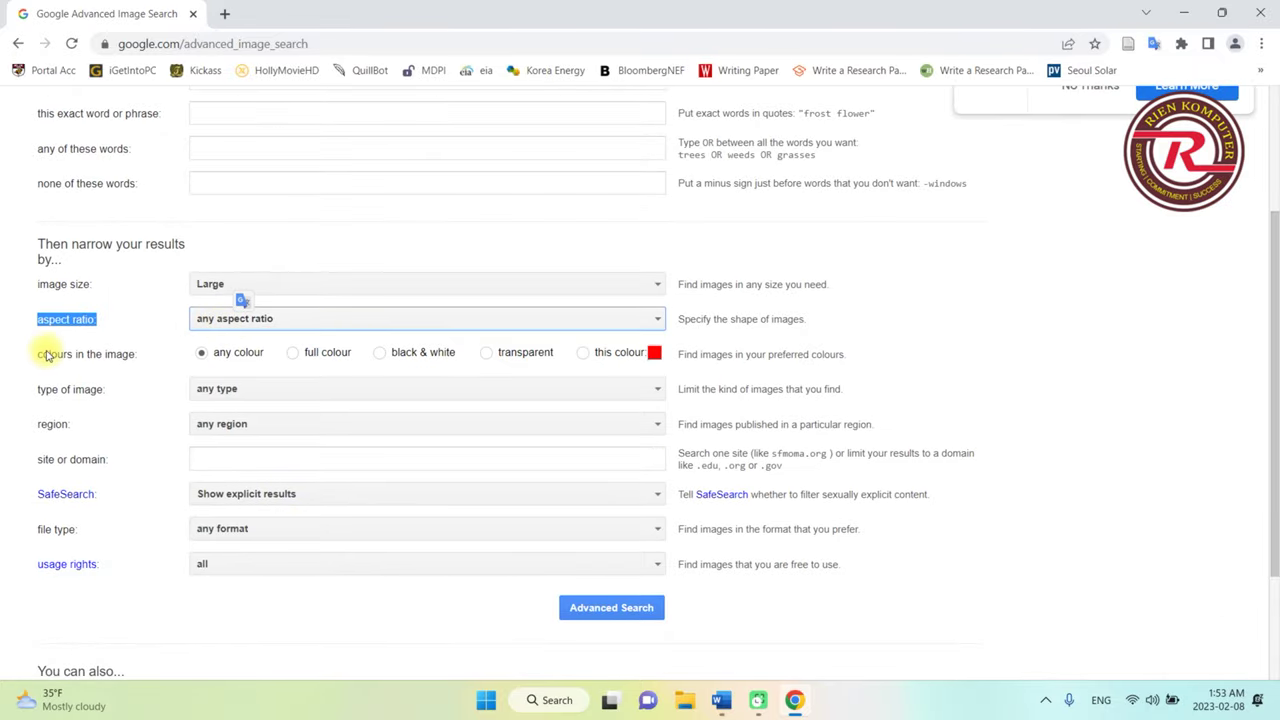
pyautogui.moveTo(36, 354); pyautogui.dragTo(138, 358)
pyautogui.click(143, 361)
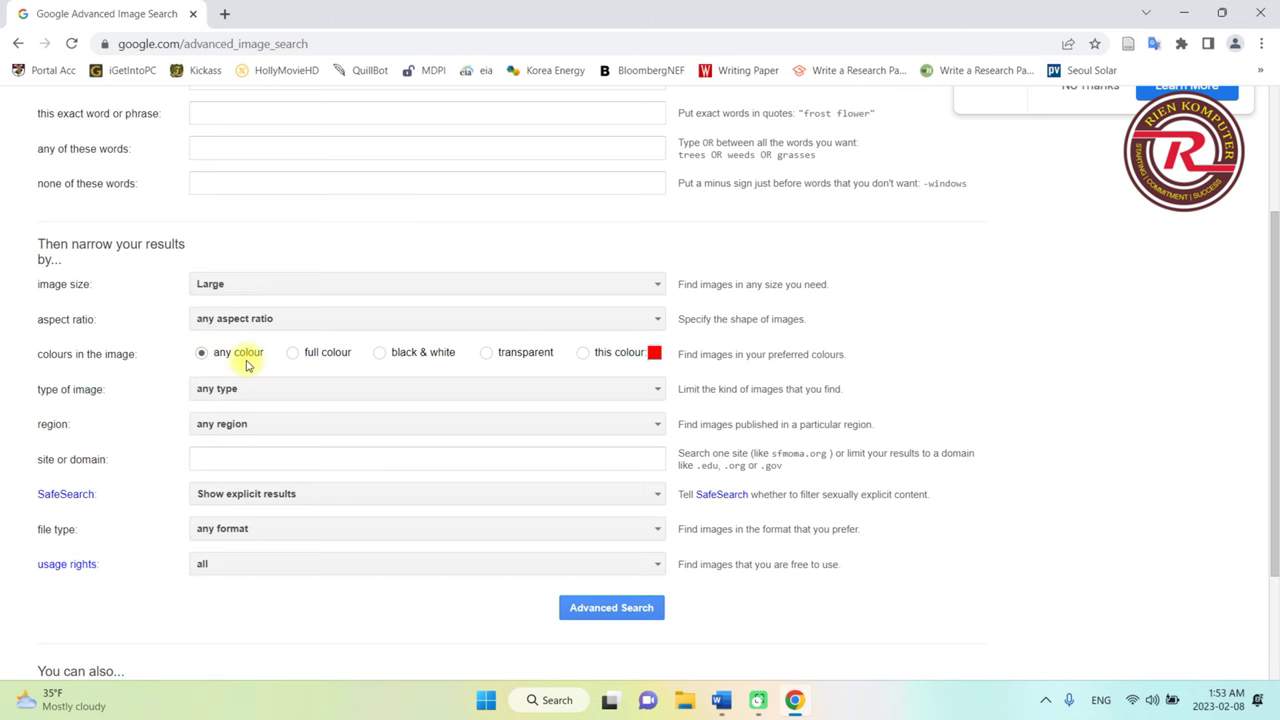
pyautogui.scroll(-1, 247, 365)
pyautogui.moveTo(105, 306); pyautogui.dragTo(12, 303)
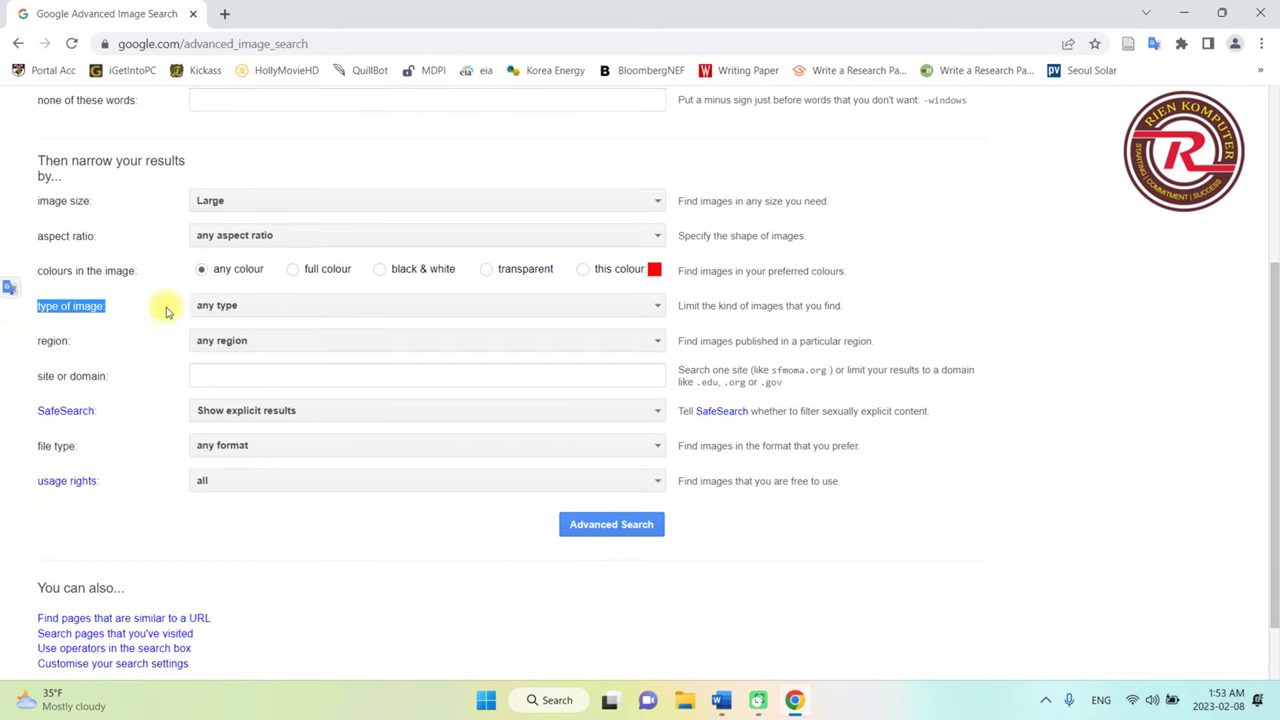
pyautogui.click(243, 308)
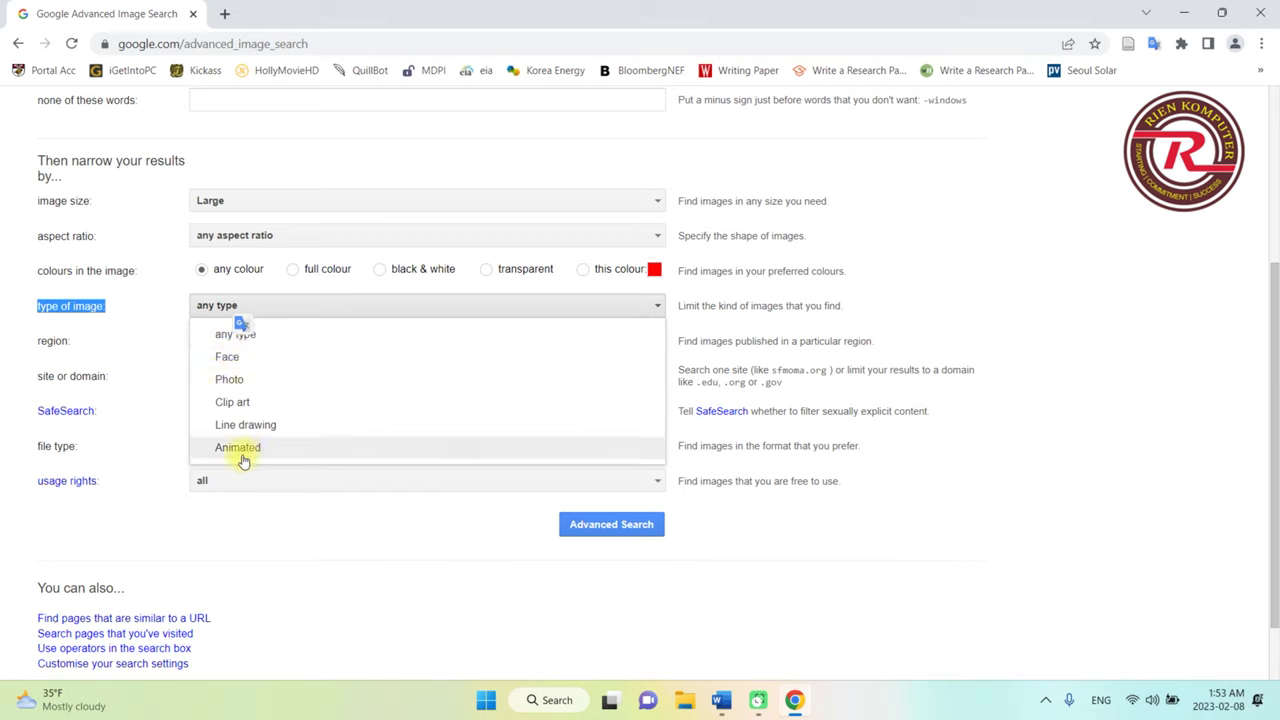
pyautogui.click(228, 313)
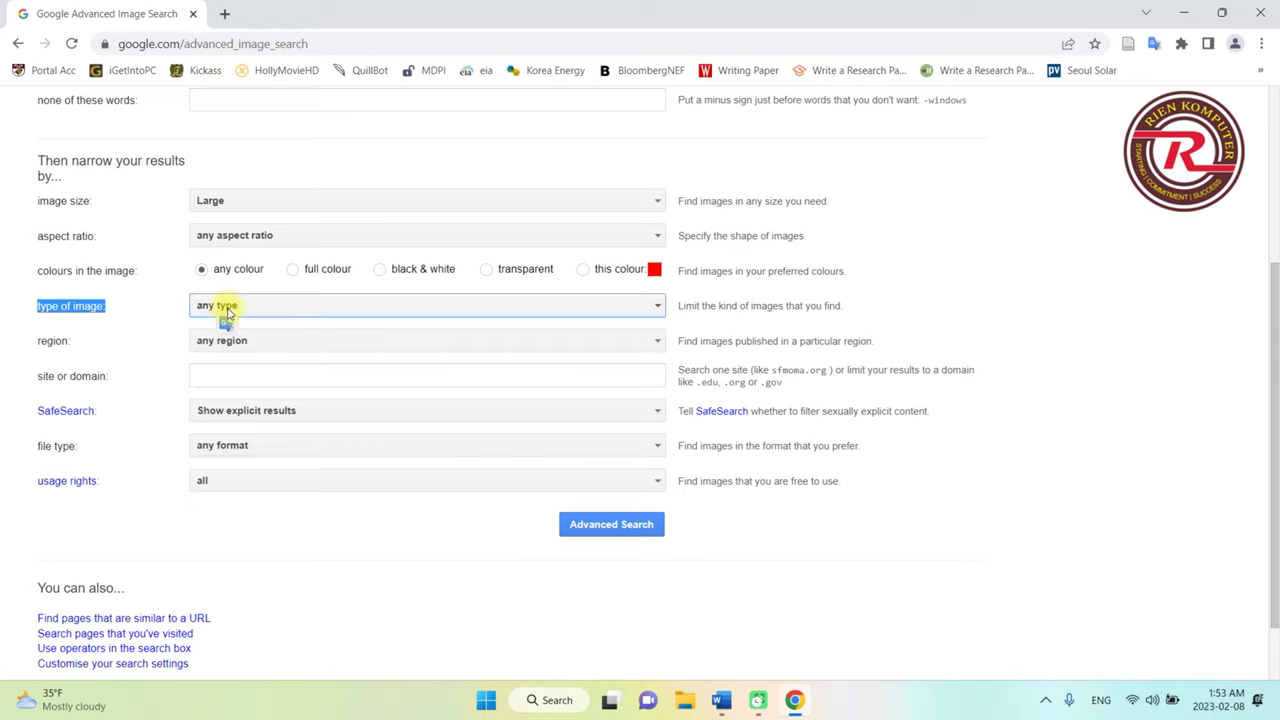
pyautogui.click(140, 335)
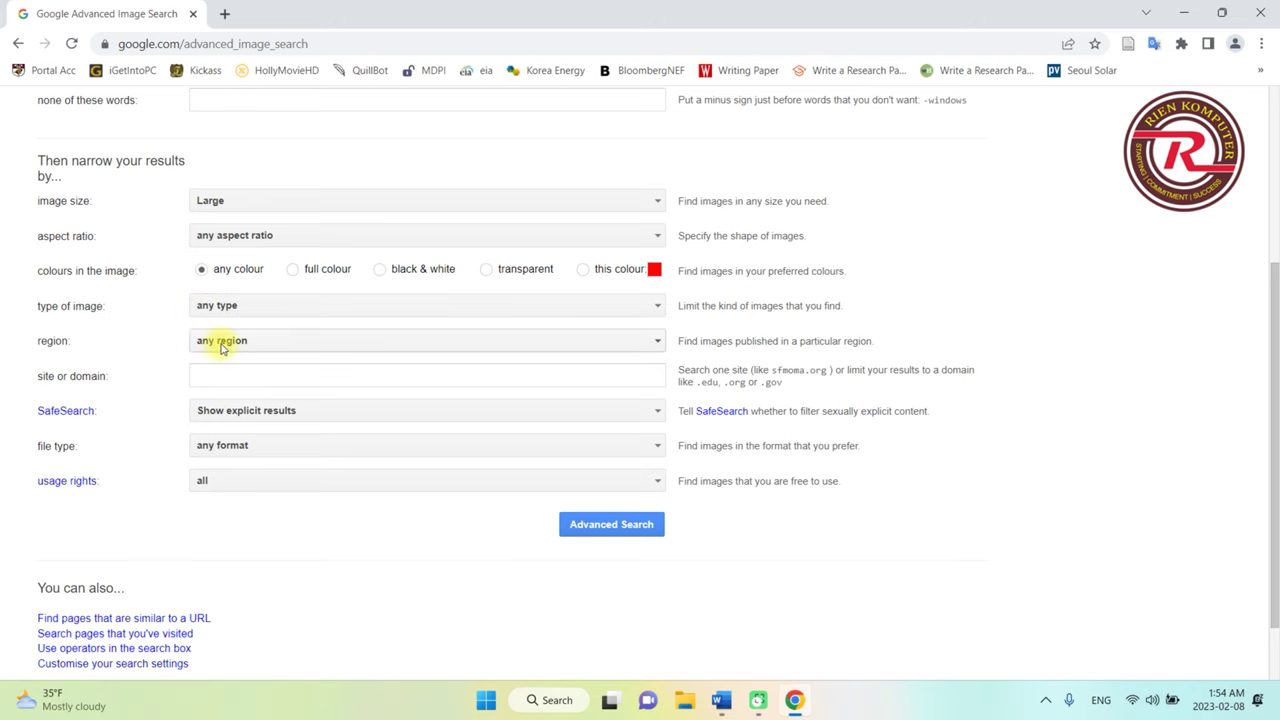
# - Keep file type at any format and run the Advanced Search for Angkor Wat
pyautogui.scroll(-2, 218, 340)
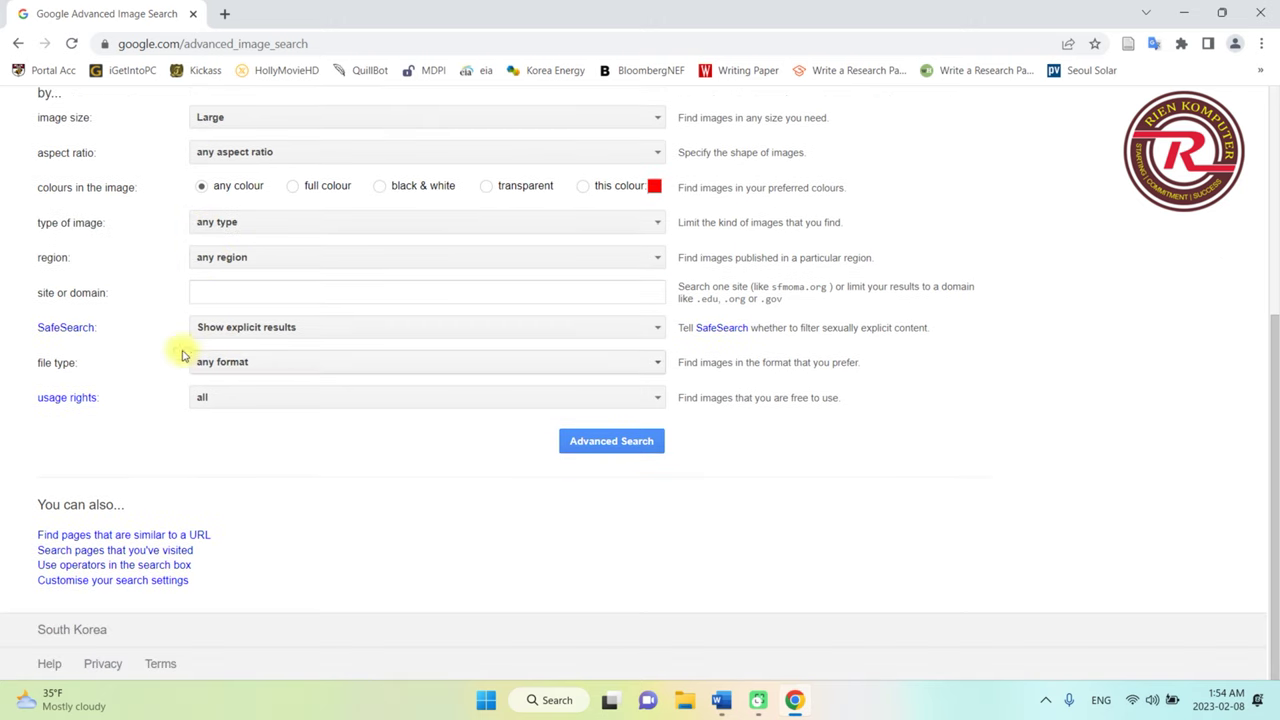
pyautogui.moveTo(30, 367); pyautogui.dragTo(95, 363)
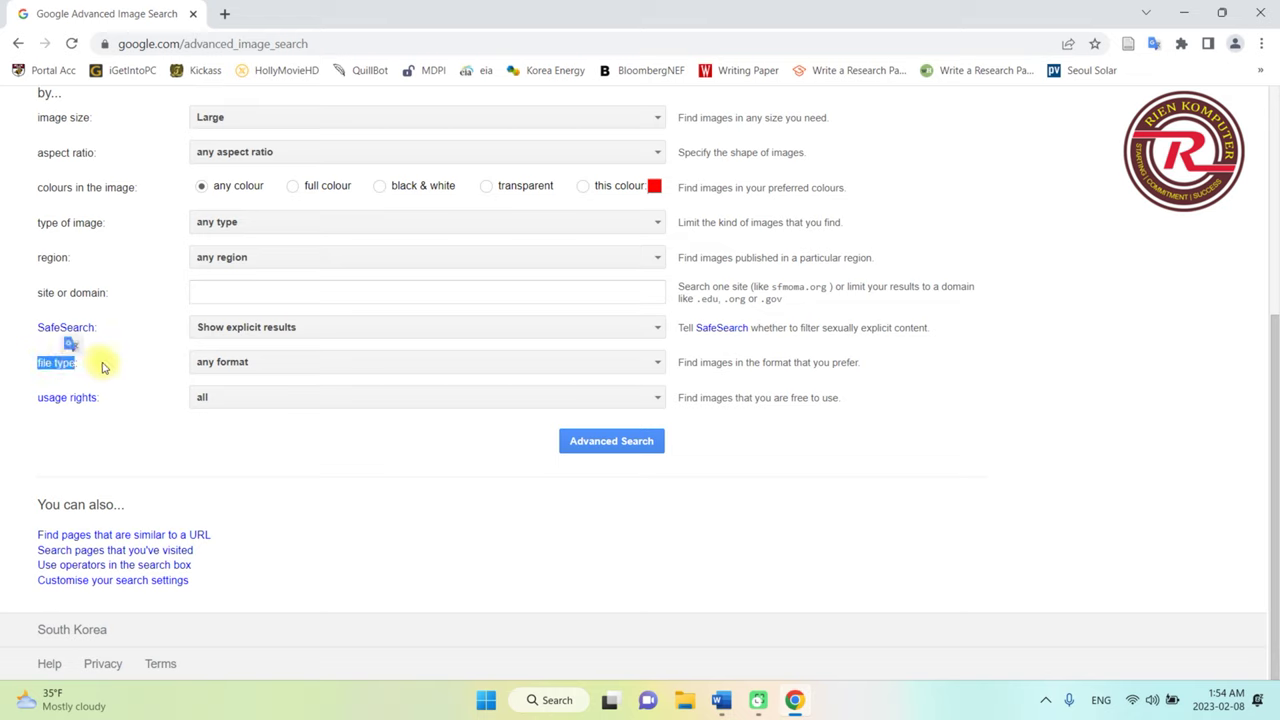
pyautogui.click(251, 366)
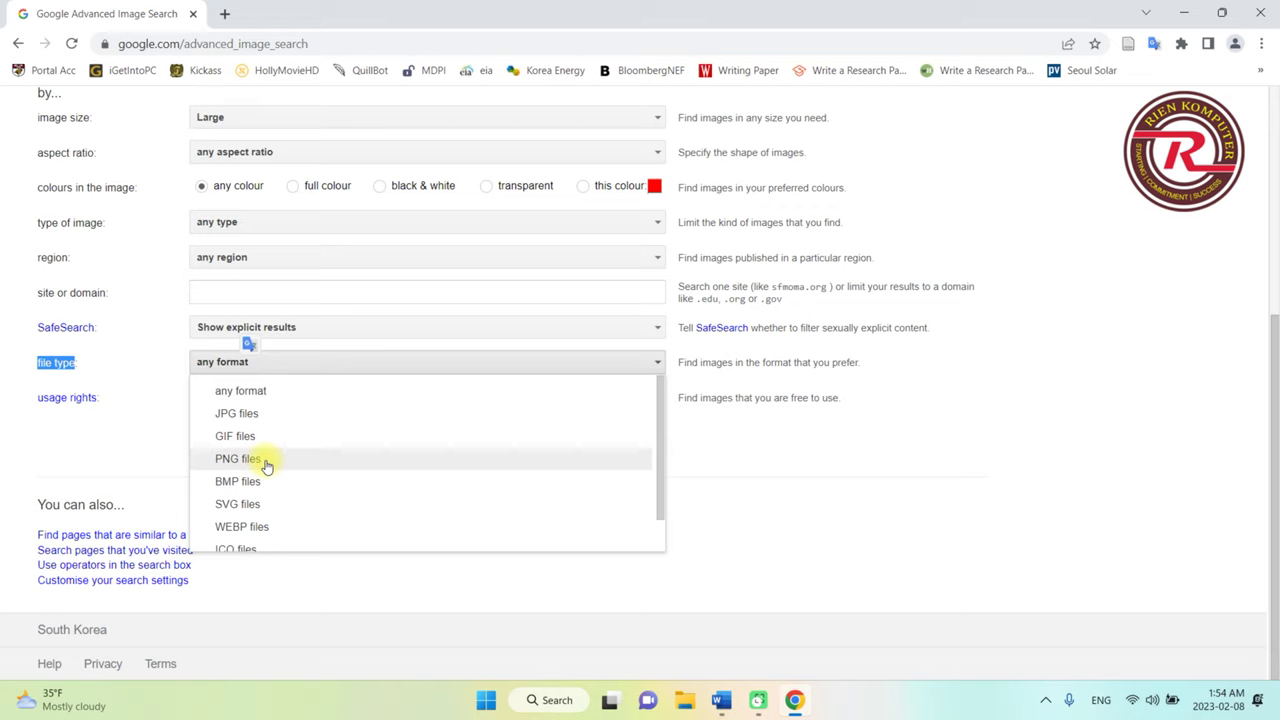
pyautogui.click(240, 362)
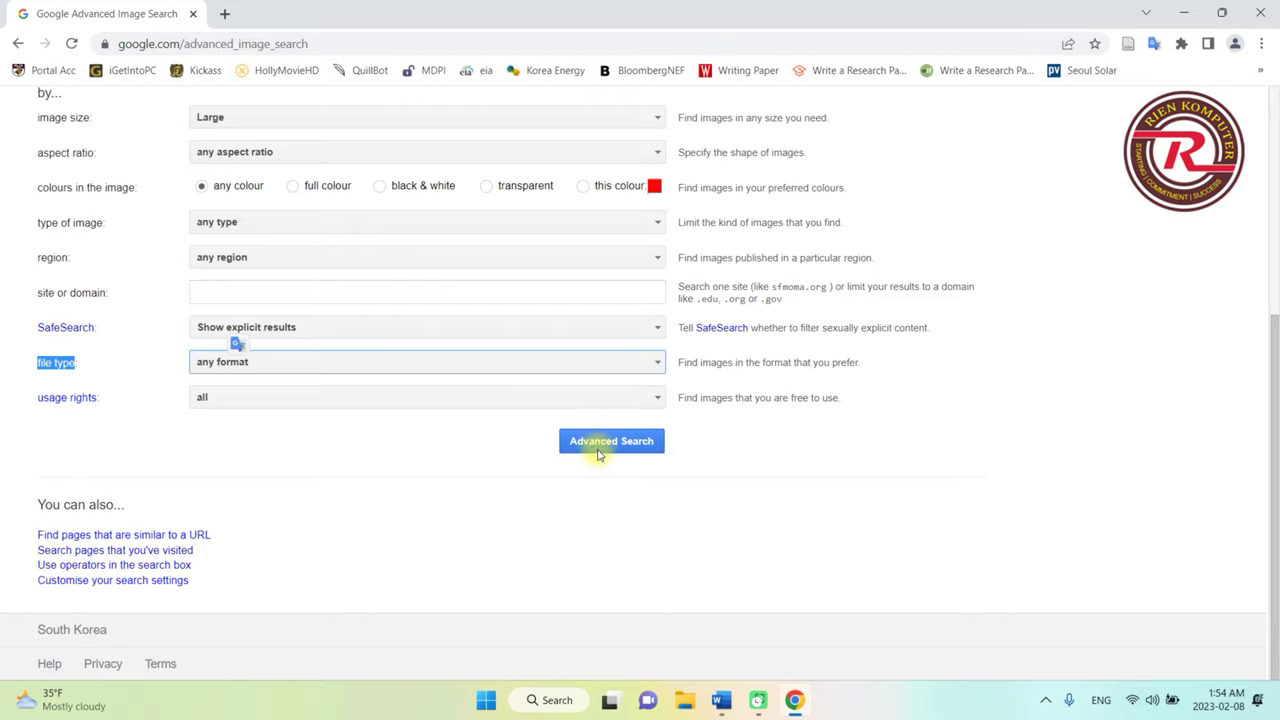
pyautogui.click(599, 452)
pyautogui.scroll(-5, 537, 480)
pyautogui.scroll(-5, 537, 480)
pyautogui.scroll(-5, 537, 485)
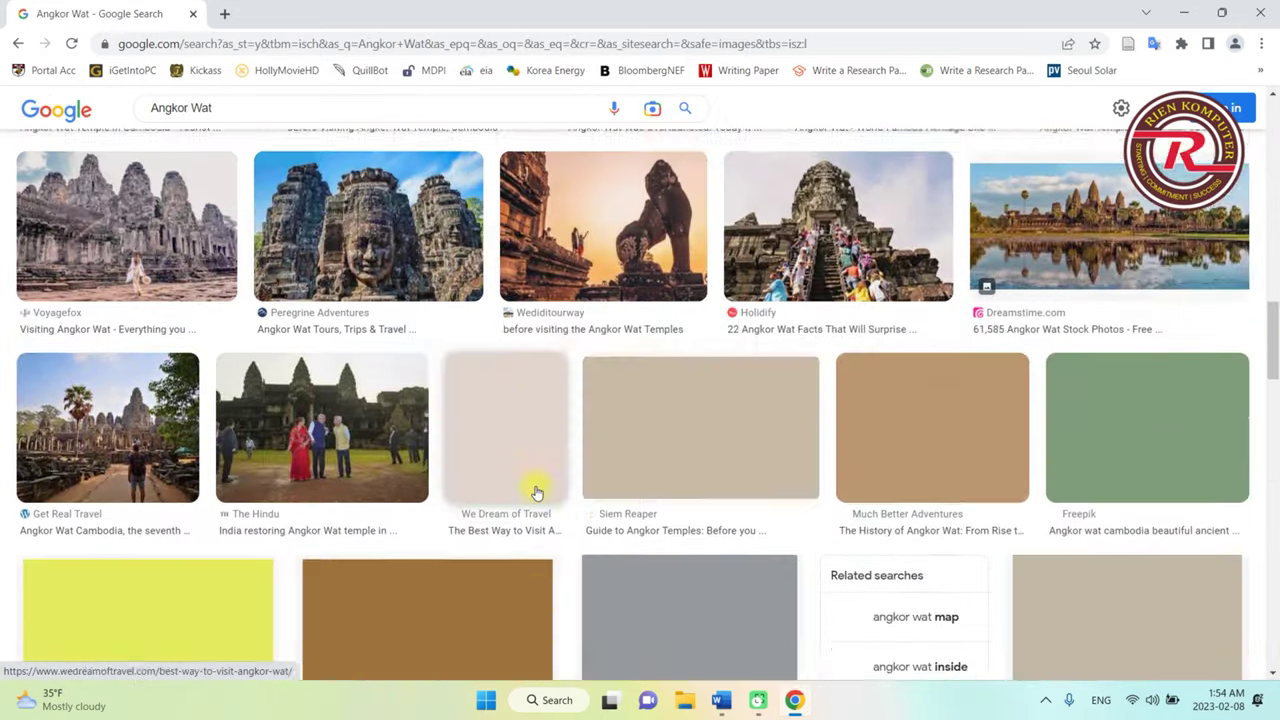
pyautogui.scroll(5, 537, 492)
pyautogui.scroll(5, 537, 492)
pyautogui.scroll(5, 537, 492)
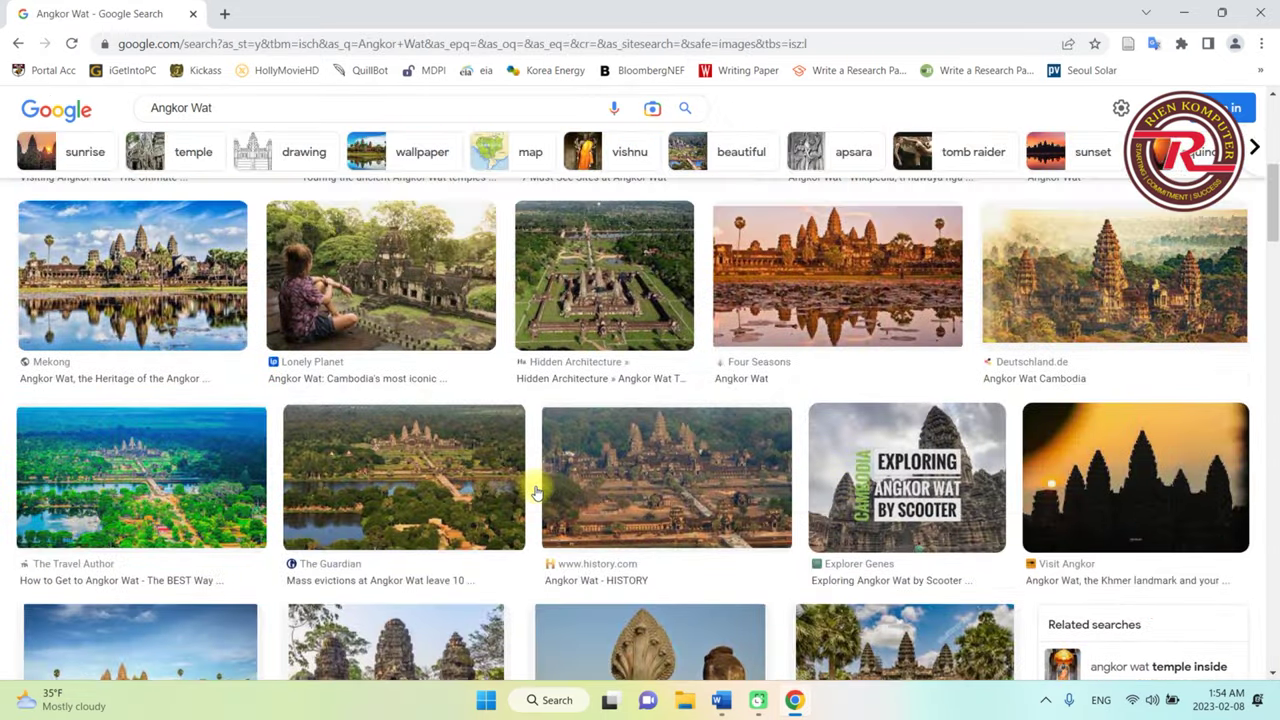
pyautogui.scroll(3, 537, 492)
pyautogui.scroll(2, 531, 486)
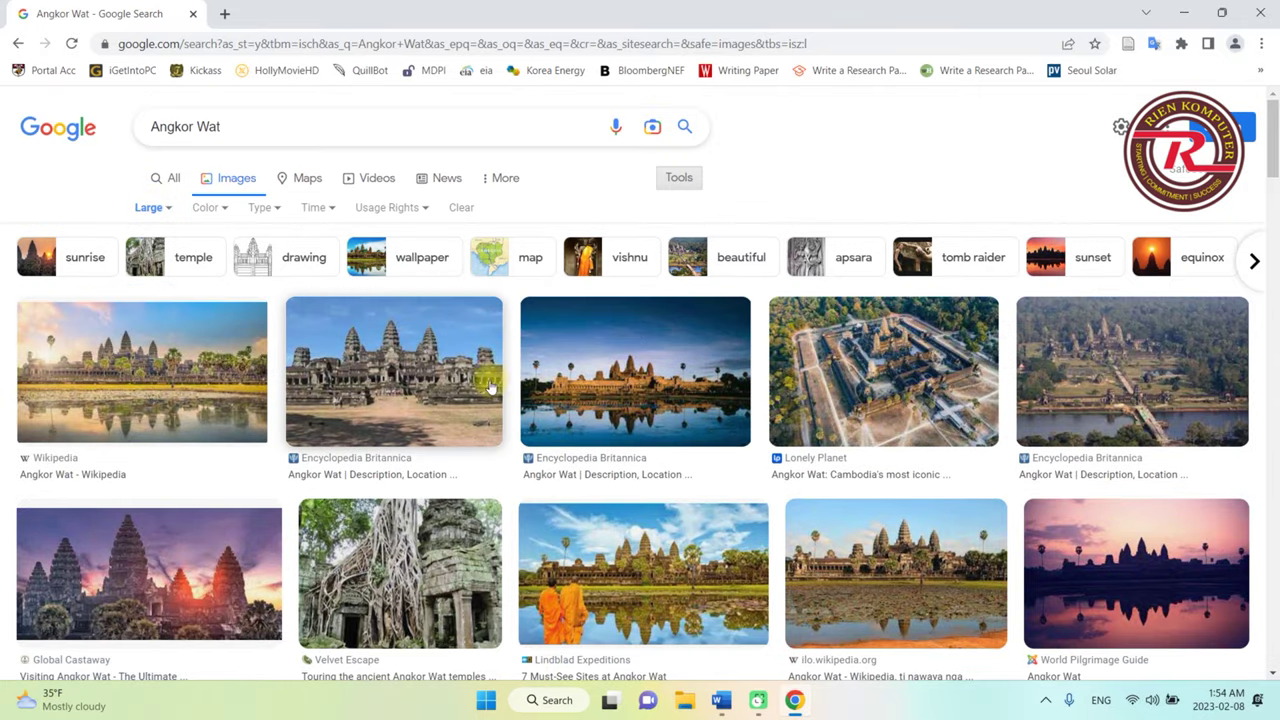
pyautogui.scroll(-1, 490, 388)
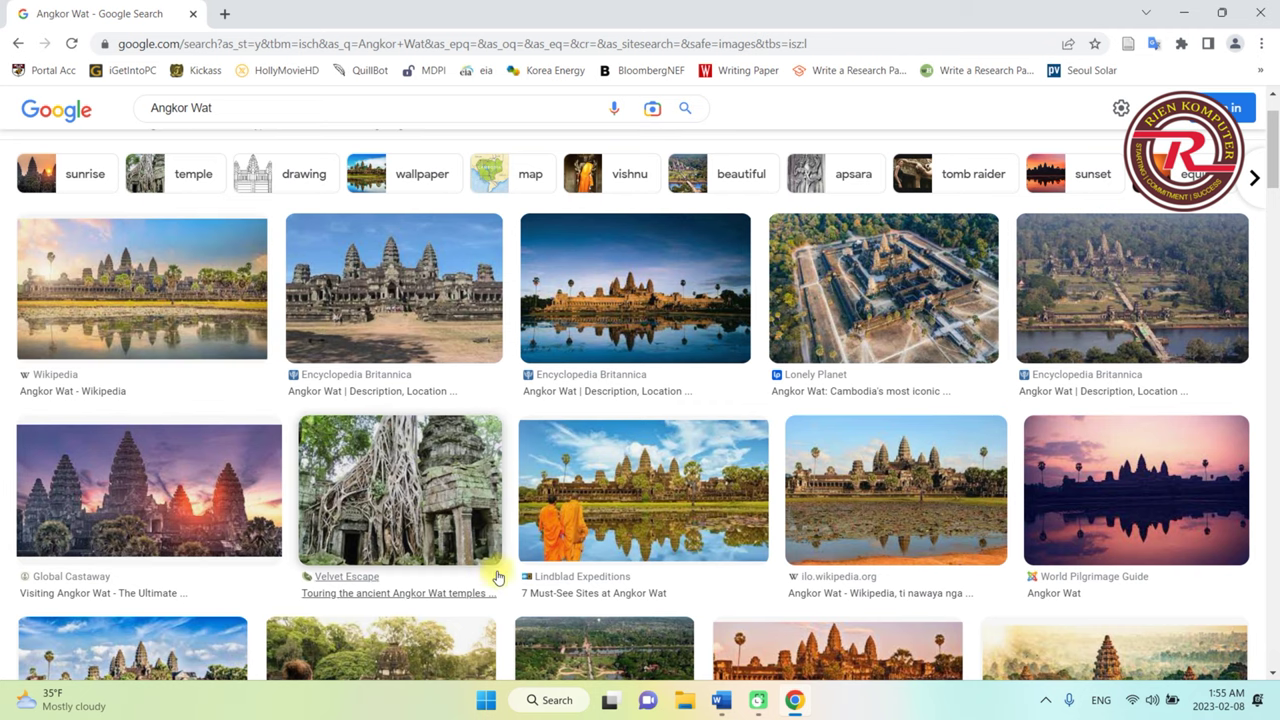
pyautogui.scroll(1, 720, 487)
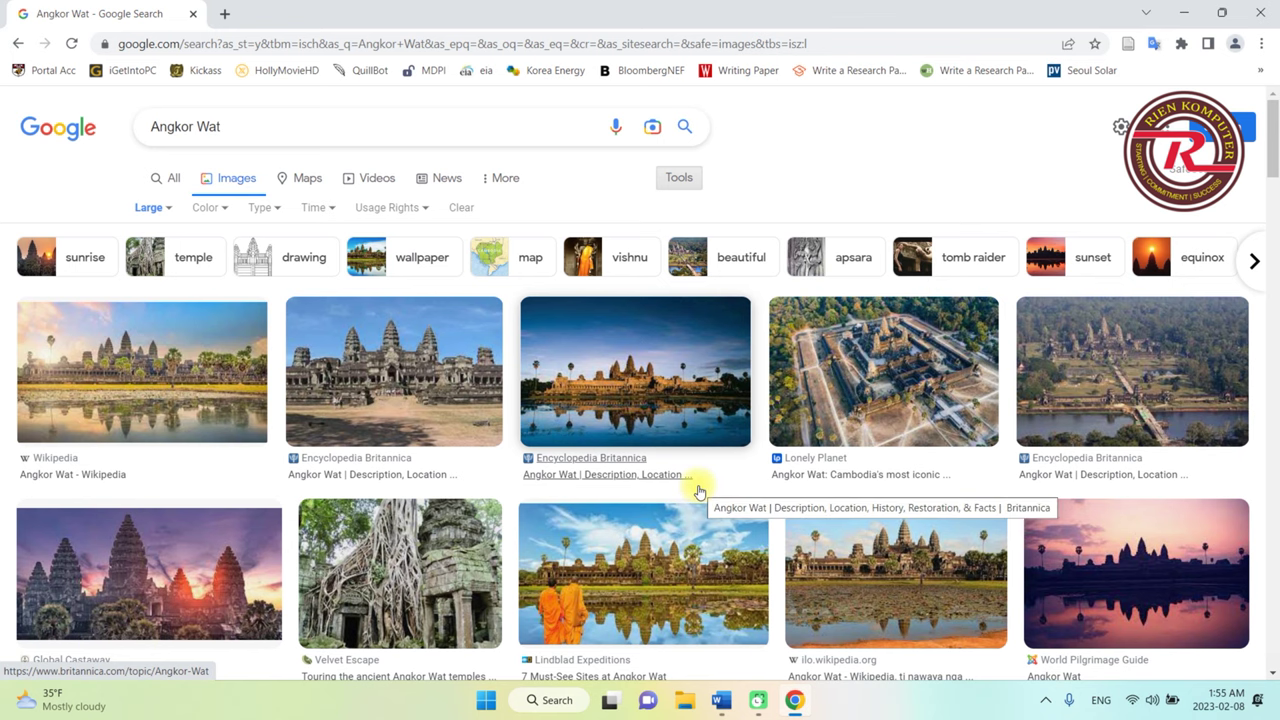
pyautogui.scroll(-2, 698, 491)
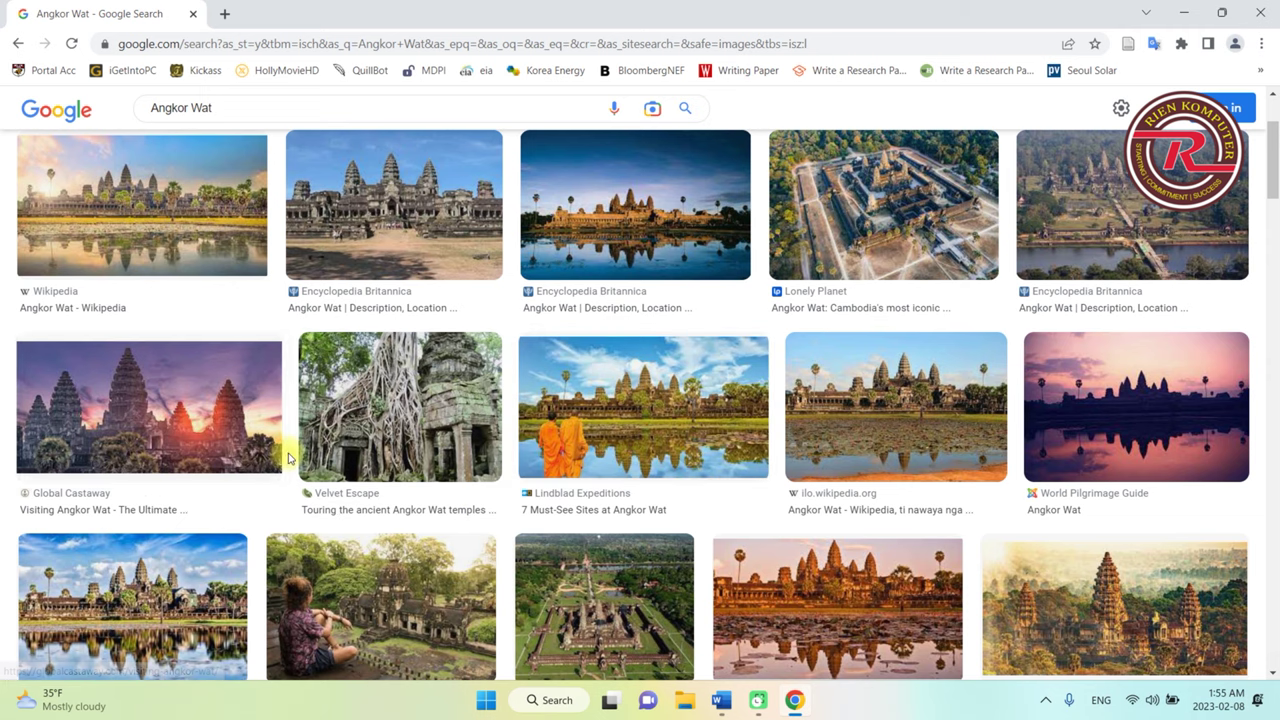
pyautogui.scroll(2, 560, 444)
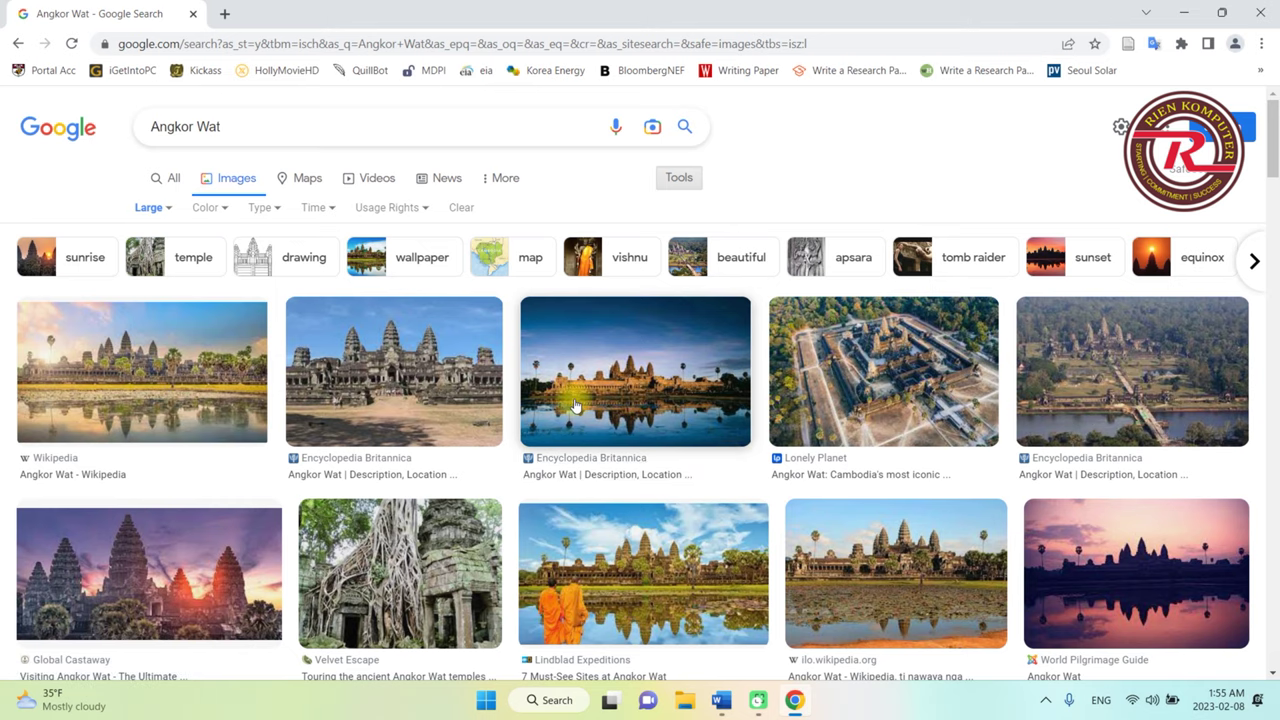
pyautogui.scroll(-1, 576, 405)
pyautogui.click(612, 279)
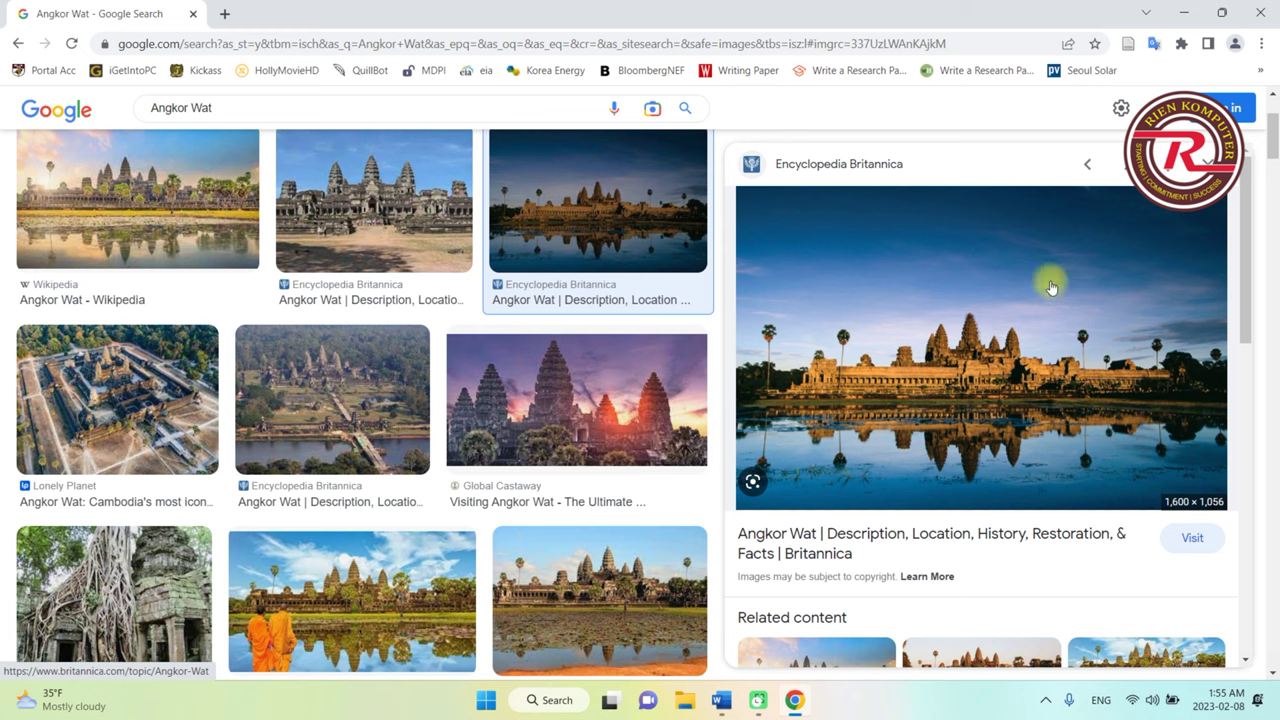
# - Open the Britannica Angkor Wat article and scroll to its reflected temple photo
pyautogui.click(999, 340)
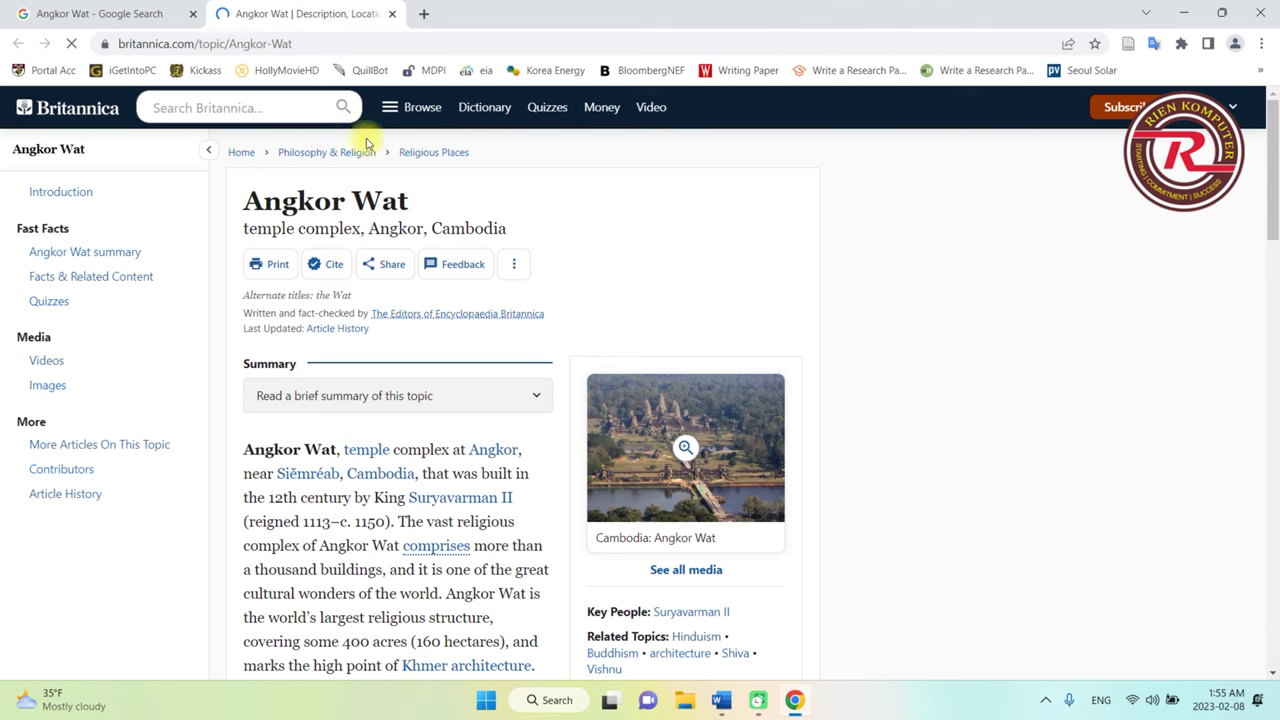
pyautogui.scroll(-5, 600, 480)
pyautogui.scroll(-3, 766, 594)
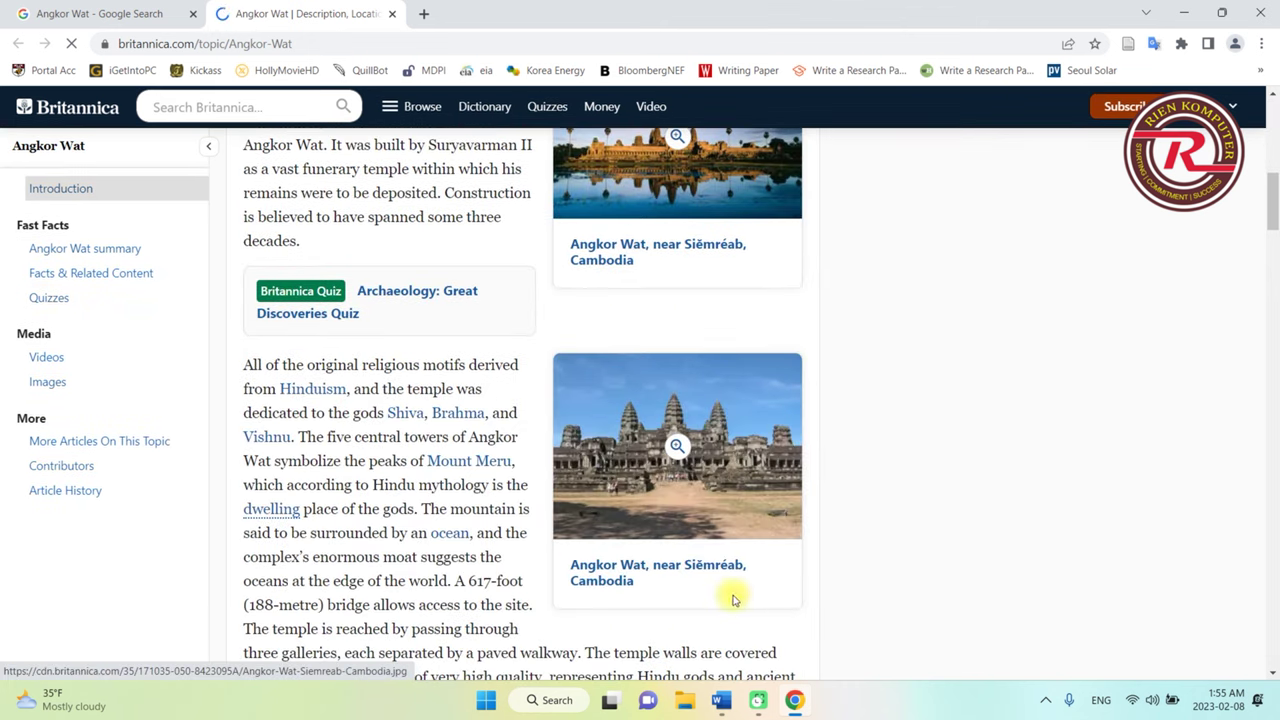
pyautogui.scroll(-3, 716, 538)
pyautogui.scroll(4, 695, 523)
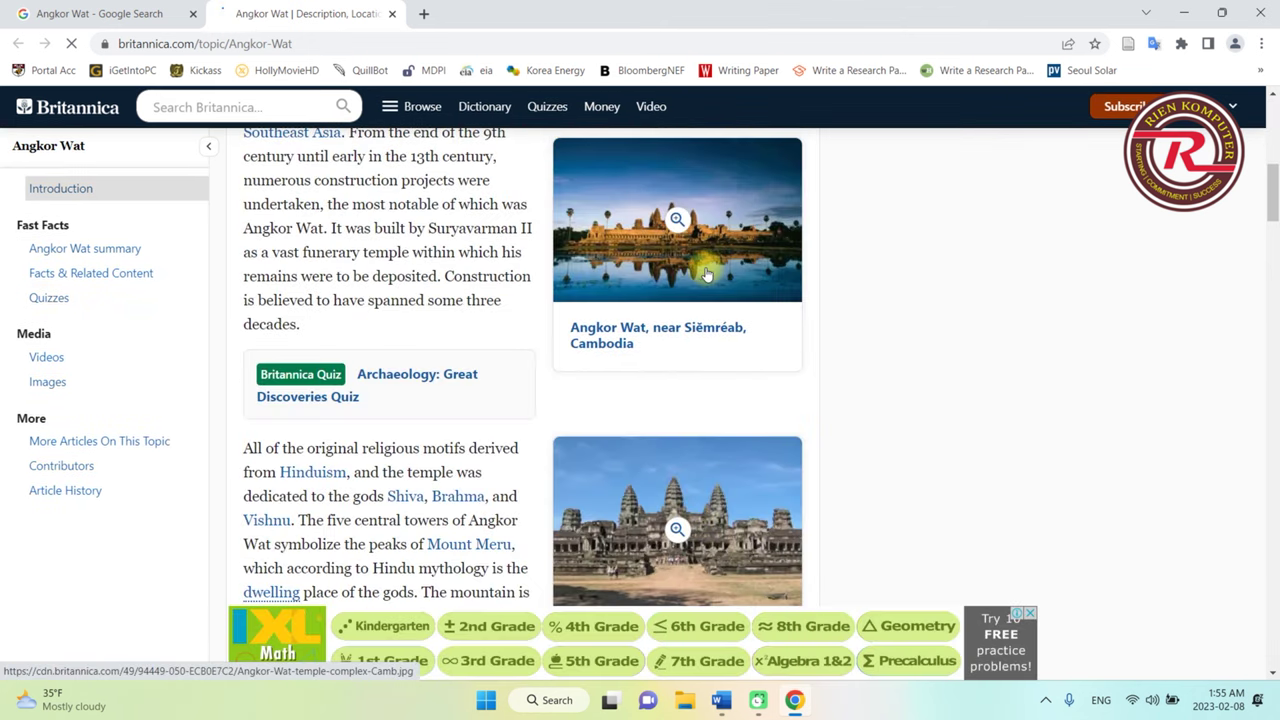
pyautogui.scroll(3, 712, 343)
pyautogui.scroll(4, 726, 390)
pyautogui.scroll(-1, 724, 400)
pyautogui.scroll(-4, 724, 400)
# - Save the enlarged dusk photo to the Desktop as a WEBP file and close the article
pyautogui.click(674, 380)
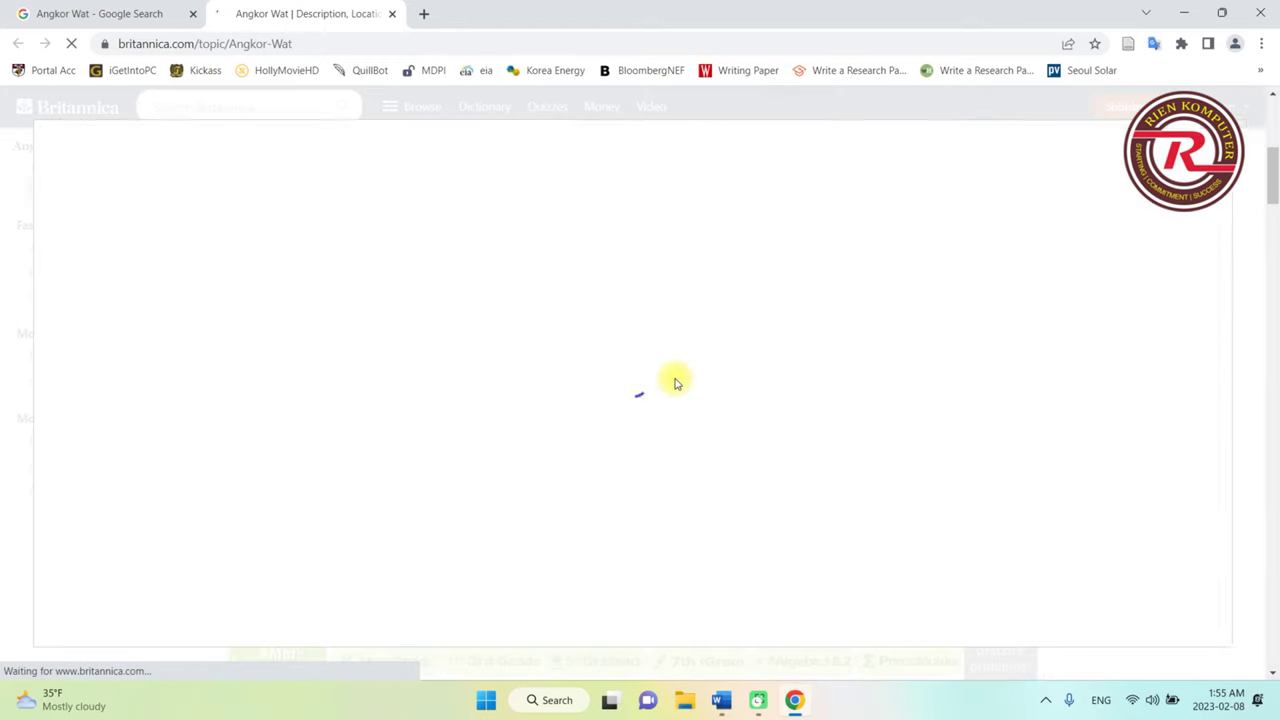
pyautogui.rightClick(480, 292)
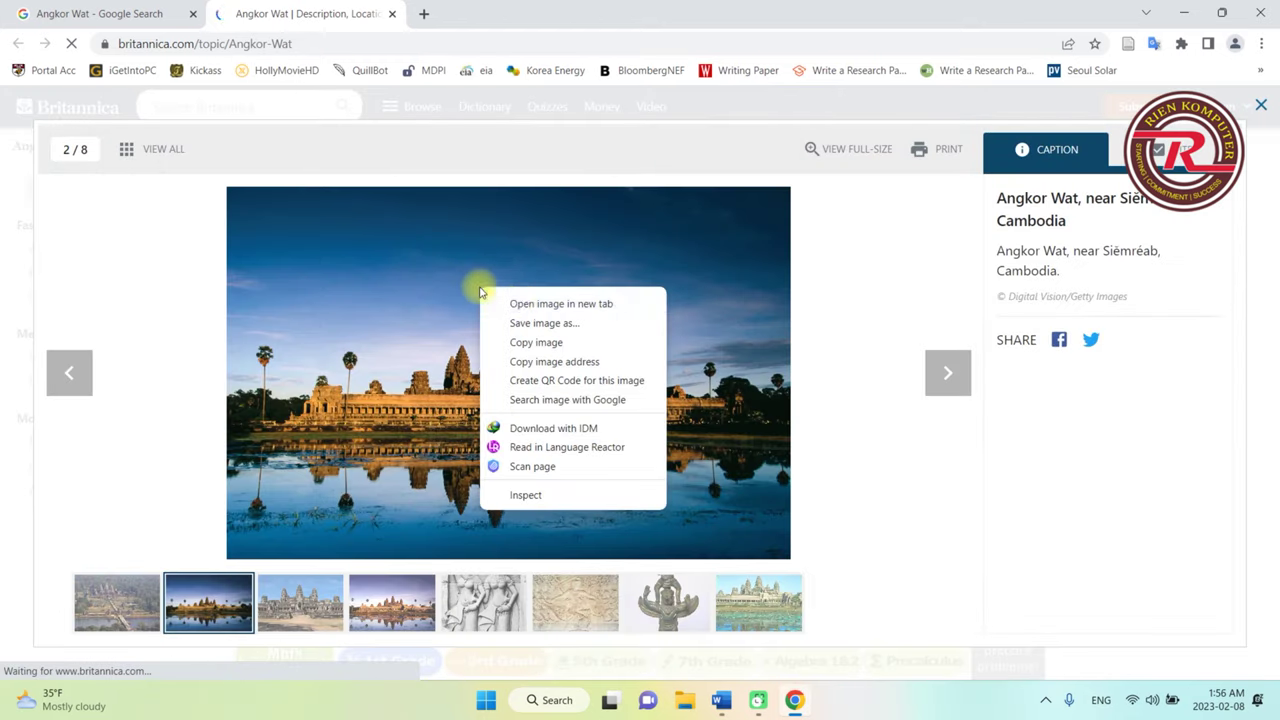
pyautogui.click(547, 323)
pyautogui.click(64, 162)
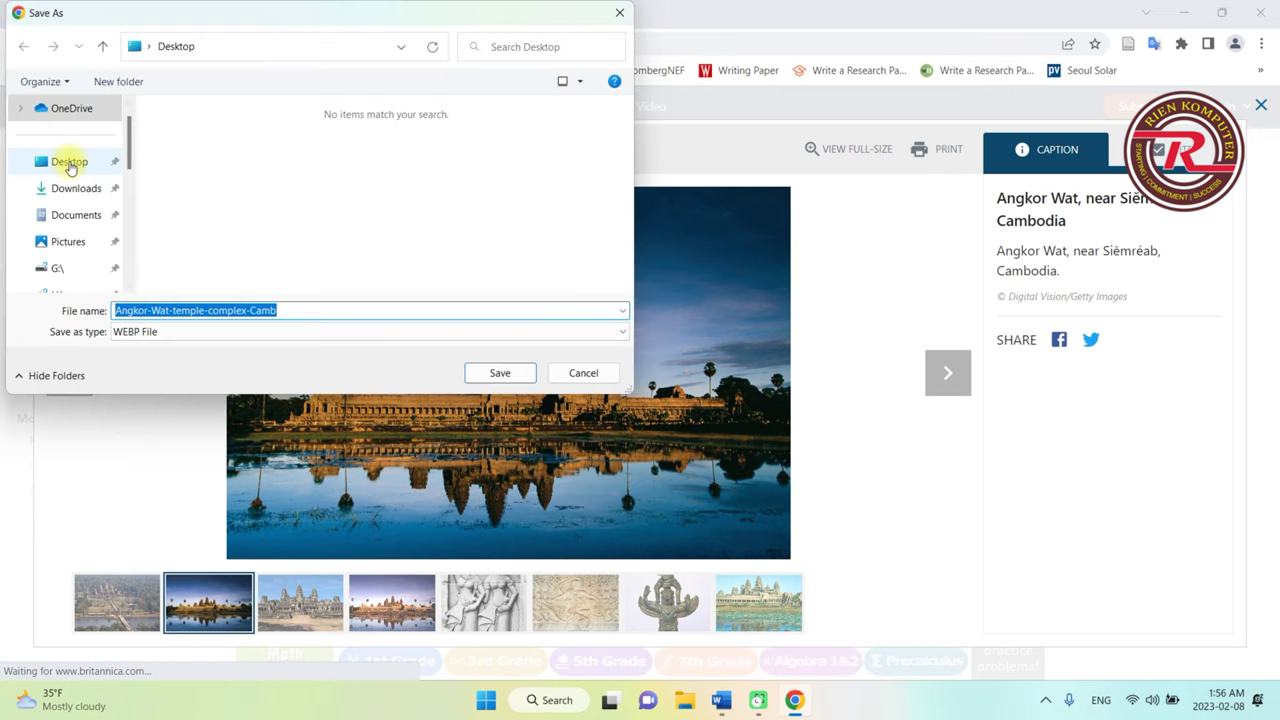
pyautogui.click(500, 373)
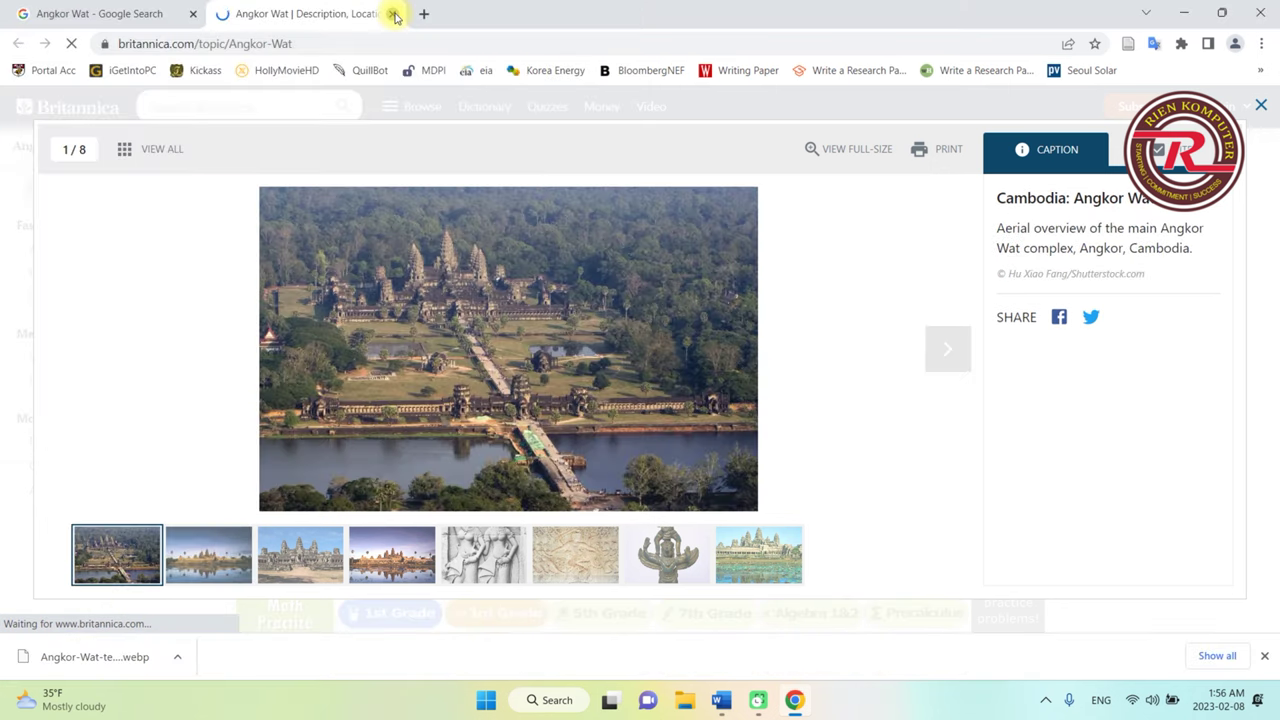
pyautogui.click(391, 14)
# - Open the World Pilgrimage Guide page with the pink sunrise photo
pyautogui.scroll(-3, 512, 370)
pyautogui.click(125, 590)
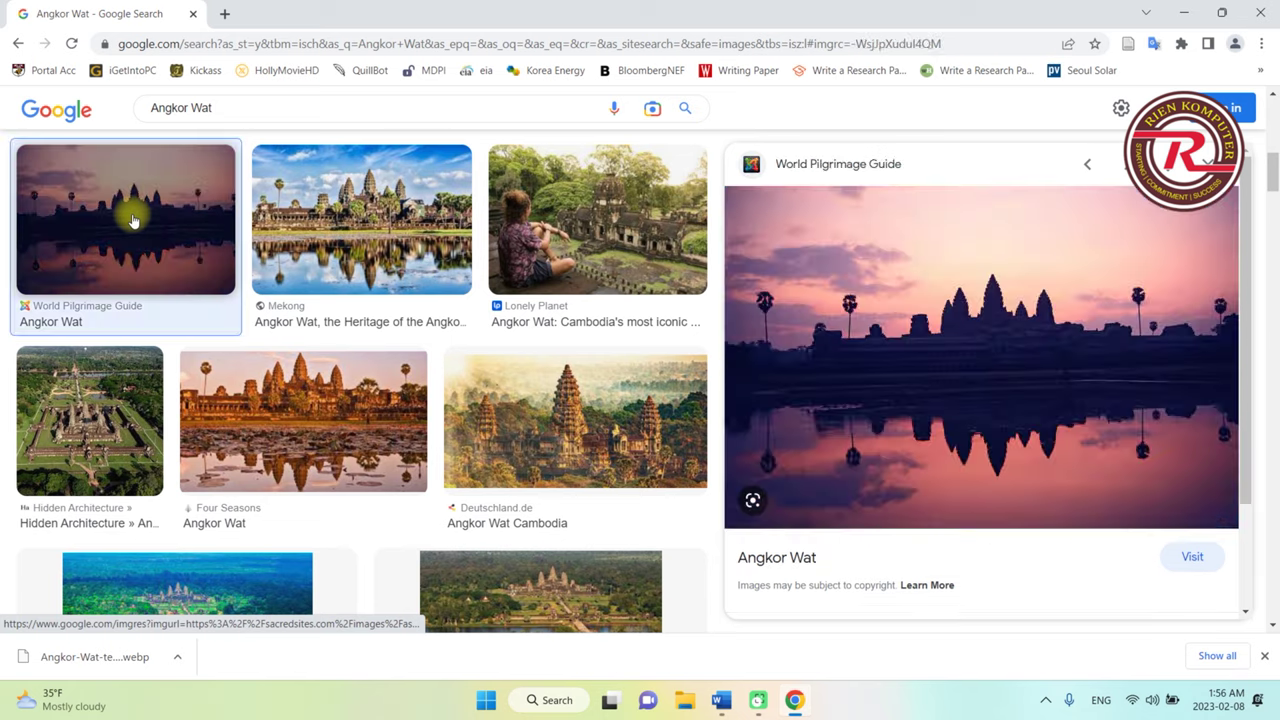
pyautogui.click(1004, 324)
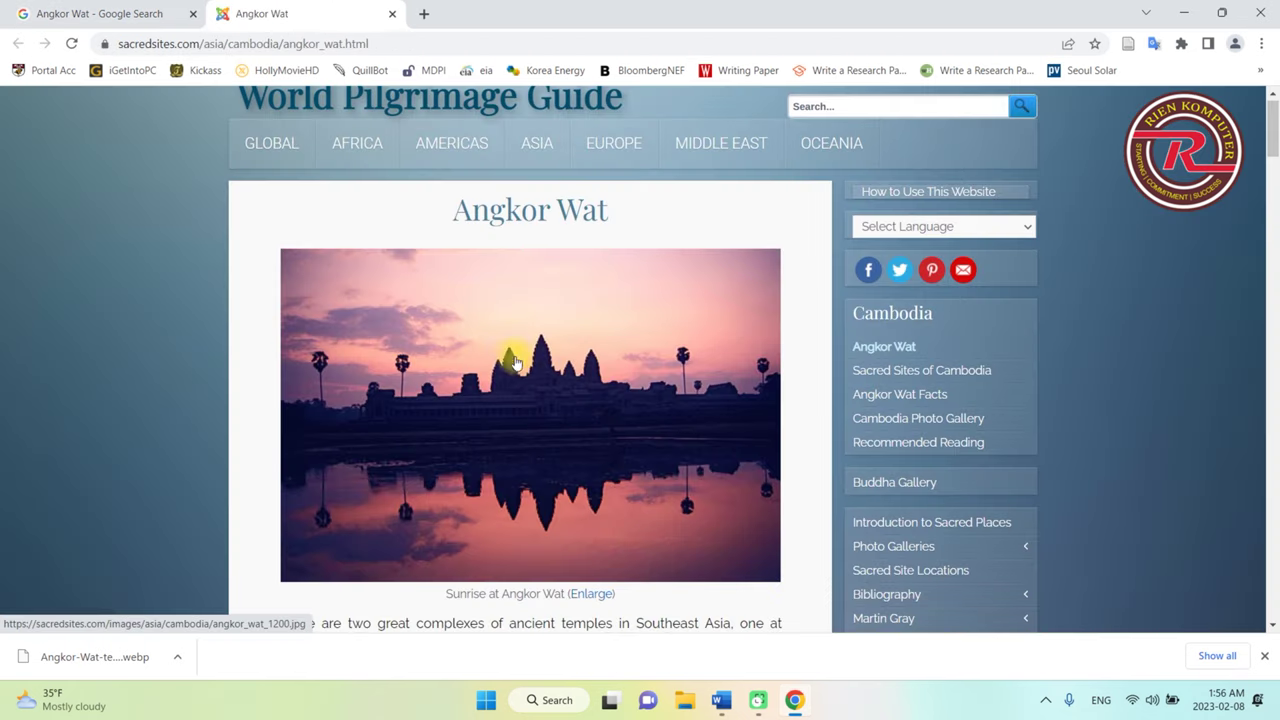
# - Save the sunrise silhouette photo to the Desktop as angkor_wat_600.jpg
pyautogui.rightClick(532, 315)
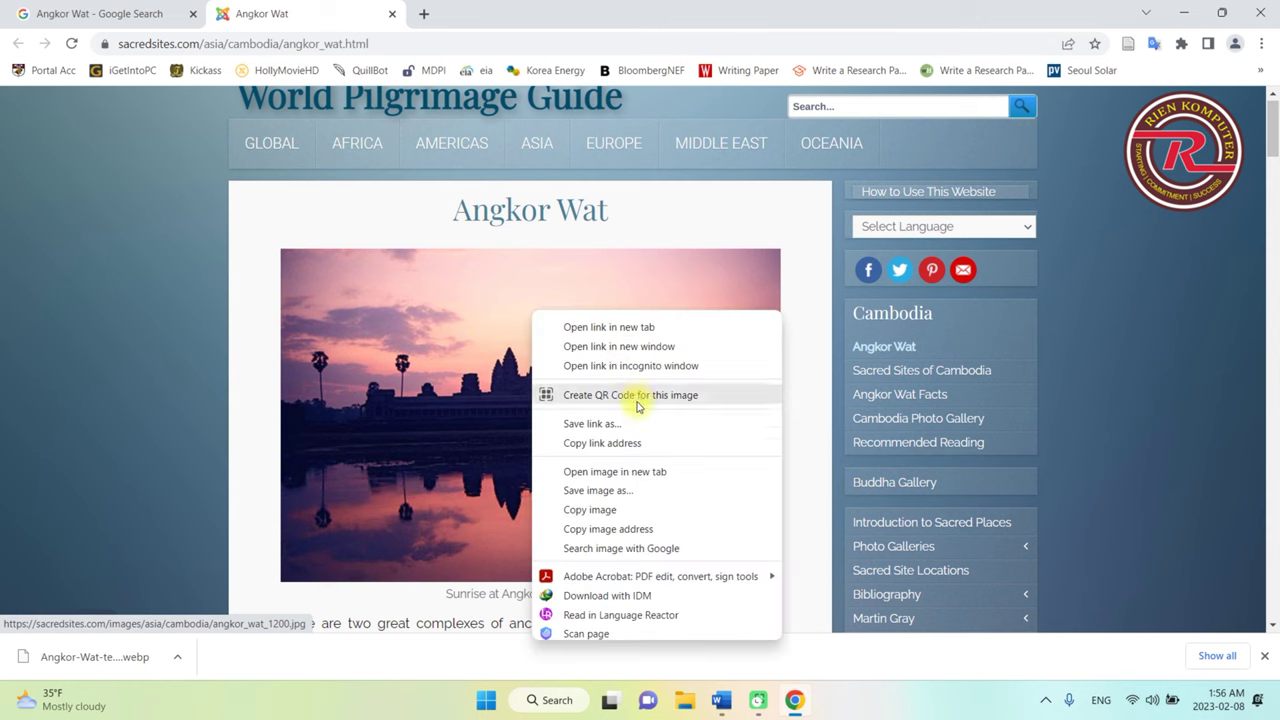
pyautogui.rightClick(443, 314)
pyautogui.click(351, 229)
pyautogui.click(500, 373)
# - Open the Financial Times Angkor Wat article from the image results
pyautogui.scroll(-3, 543, 471)
pyautogui.scroll(-3, 543, 471)
pyautogui.scroll(-2, 540, 482)
pyautogui.scroll(1, 540, 482)
pyautogui.click(535, 265)
pyautogui.click(1000, 331)
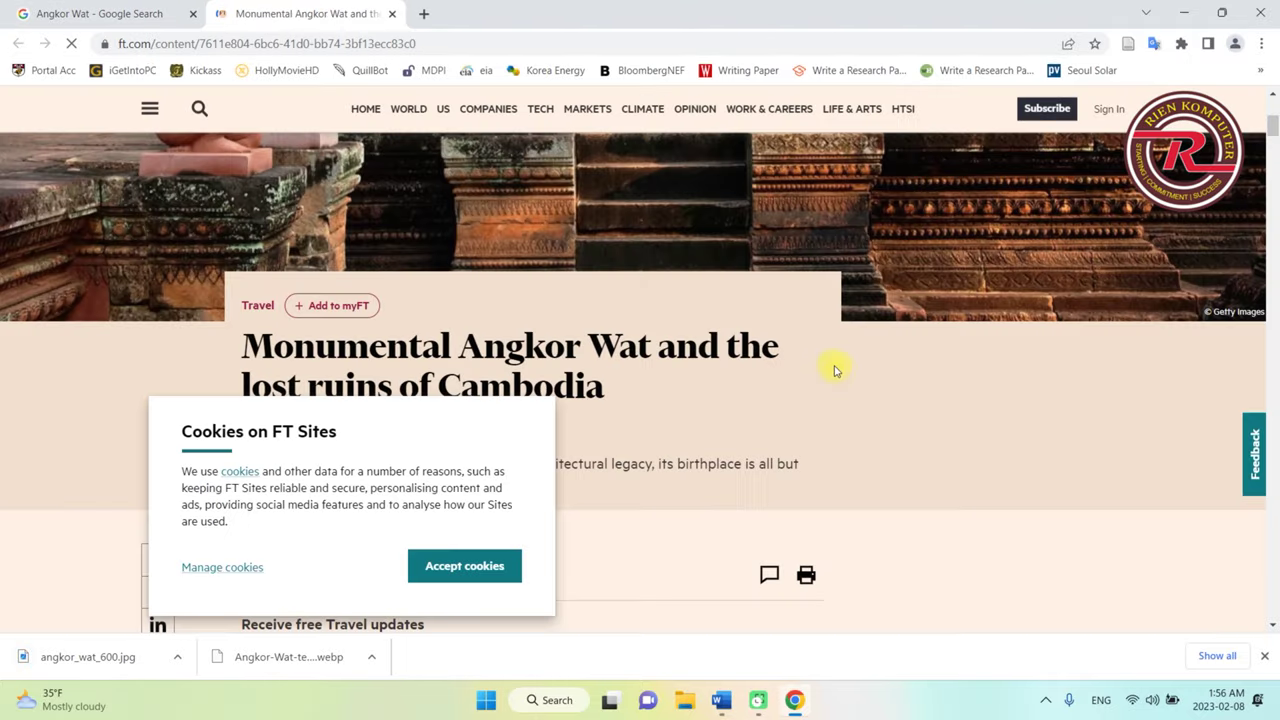
# - Try saving the Financial Times header photo, cancel since only AVIF is offered, and close the article
pyautogui.scroll(-3, 963, 271)
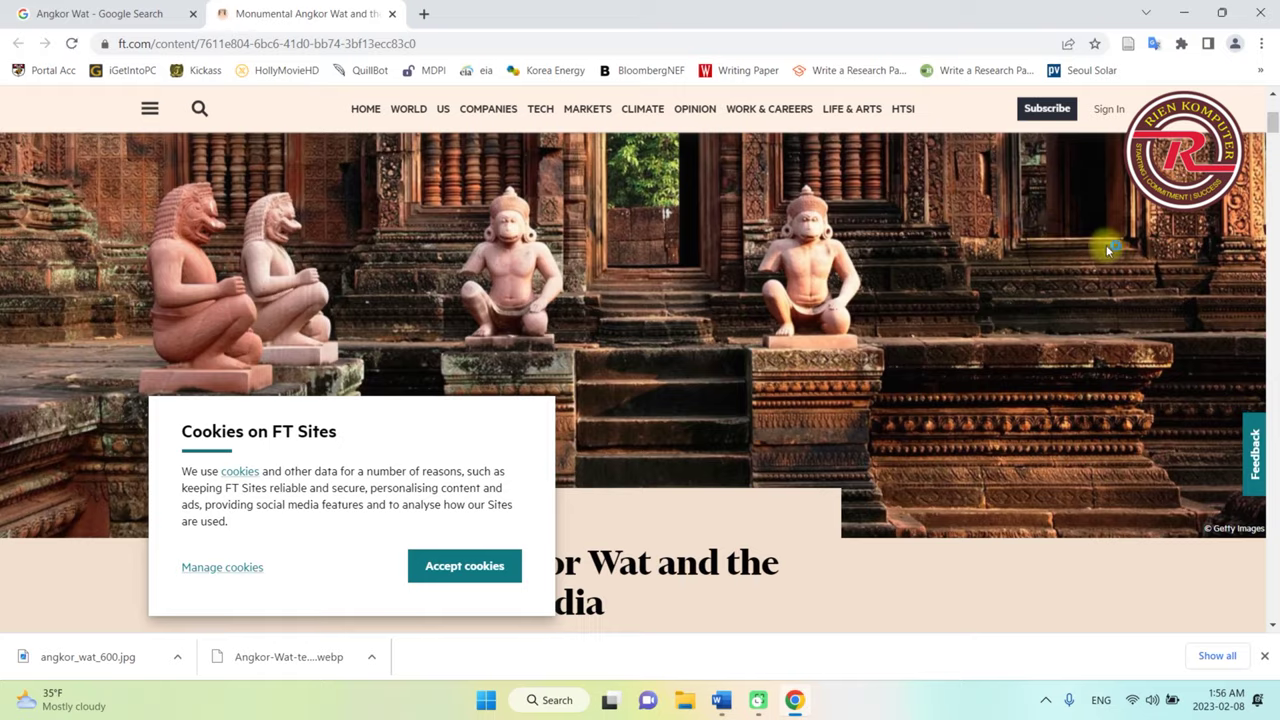
pyautogui.scroll(-3, 789, 328)
pyautogui.scroll(5, 789, 333)
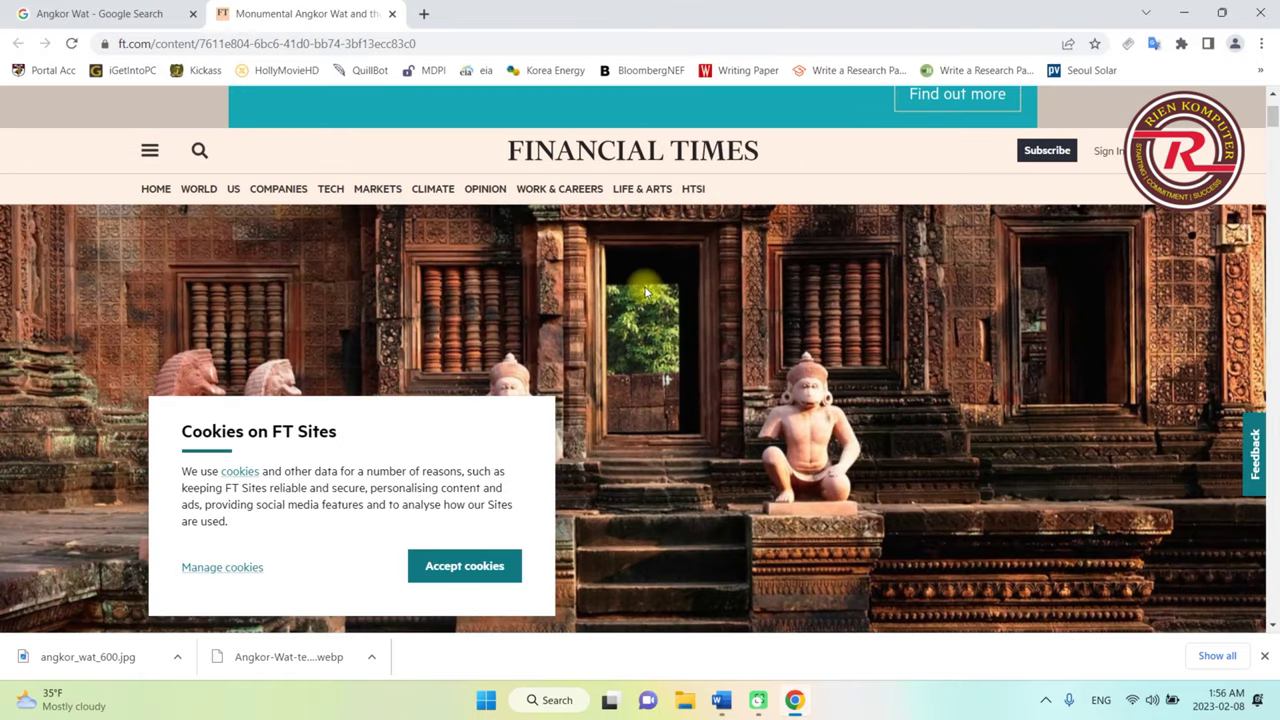
pyautogui.rightClick(648, 292)
pyautogui.click(720, 323)
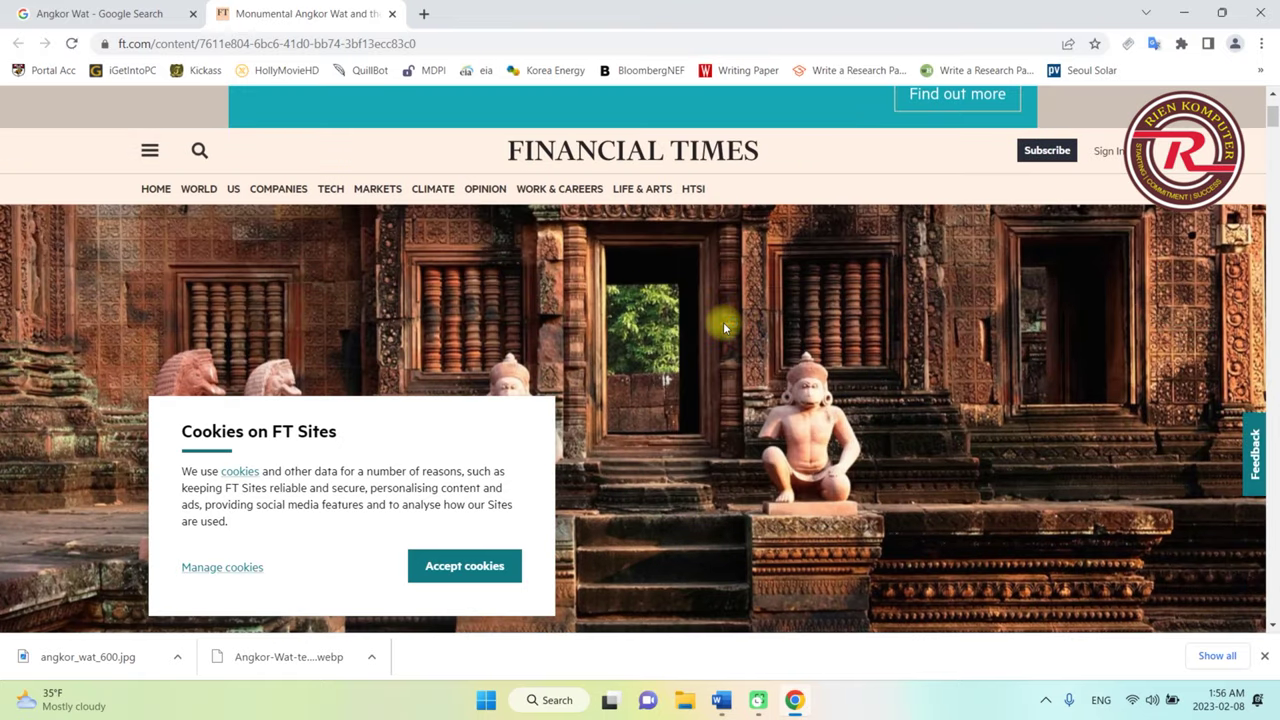
pyautogui.click(140, 331)
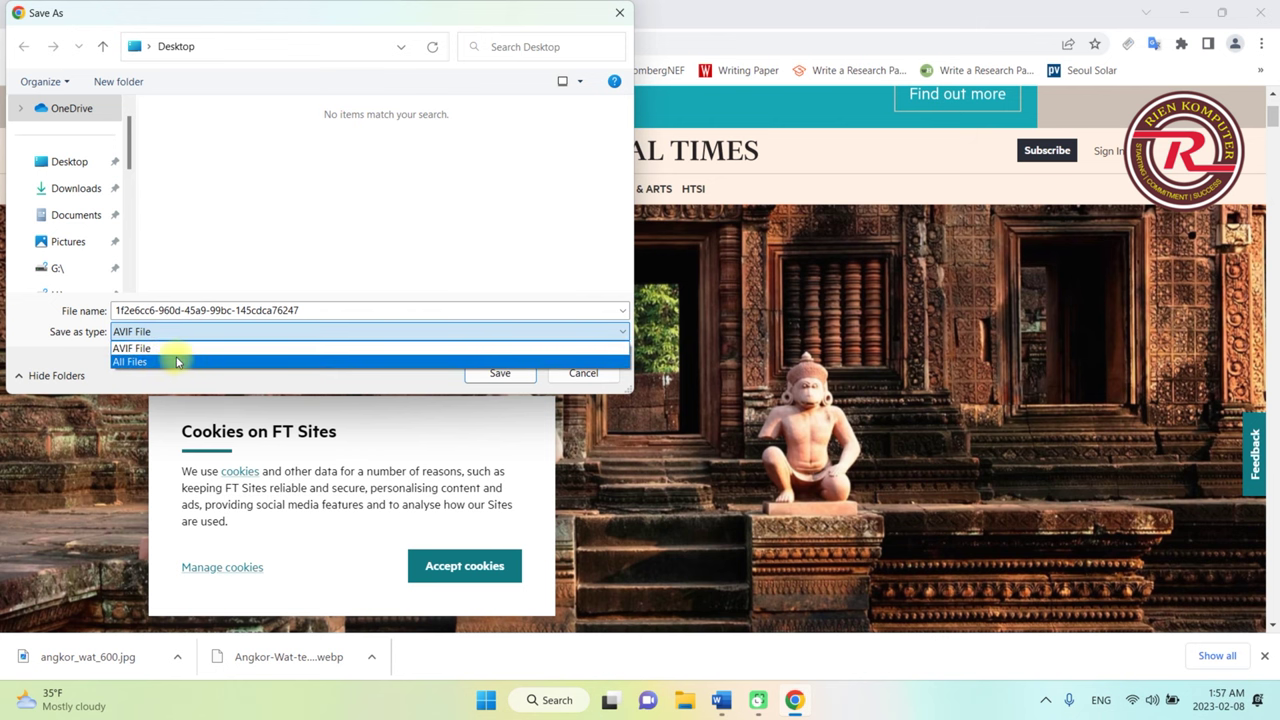
pyautogui.click(583, 381)
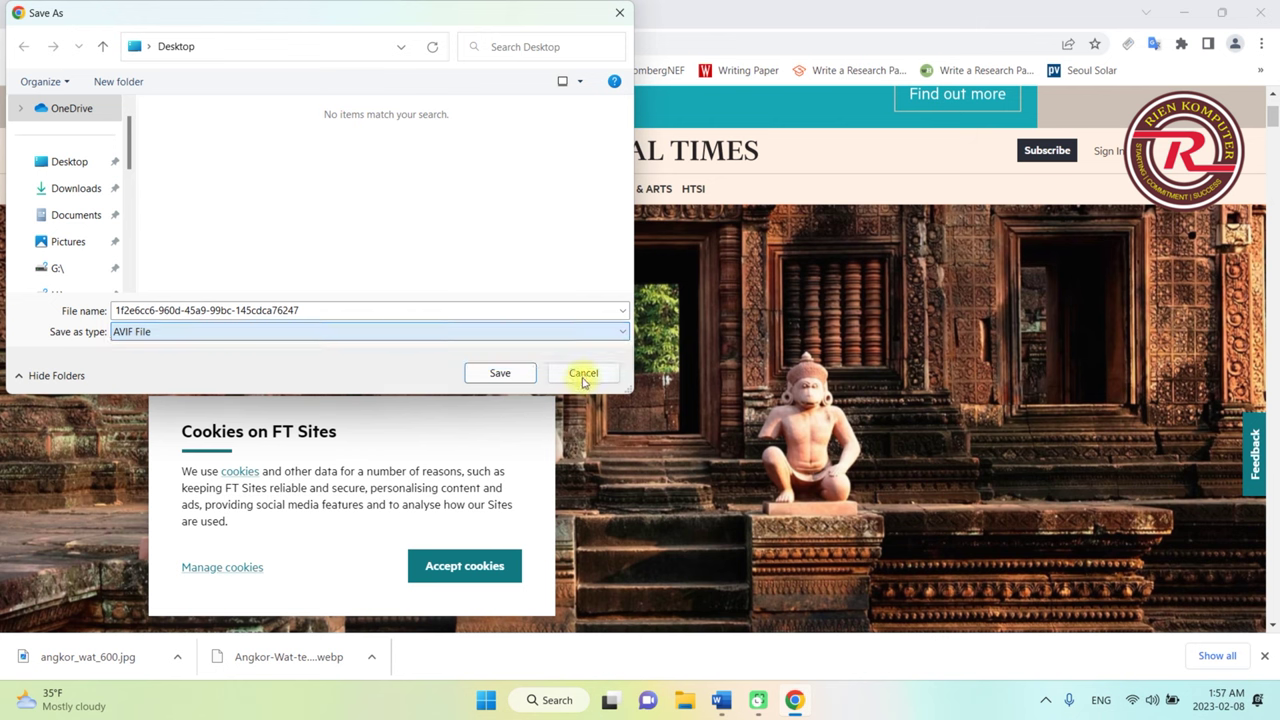
pyautogui.click(620, 14)
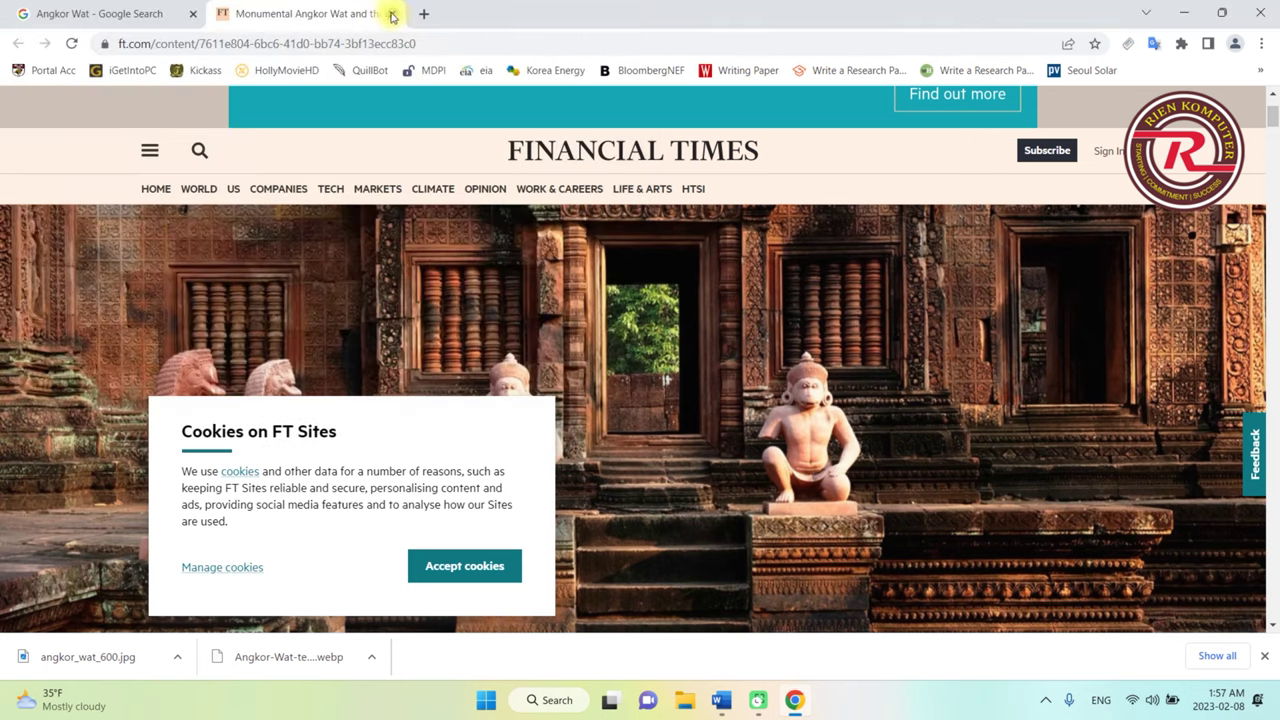
pyautogui.click(392, 14)
pyautogui.scroll(-3, 358, 405)
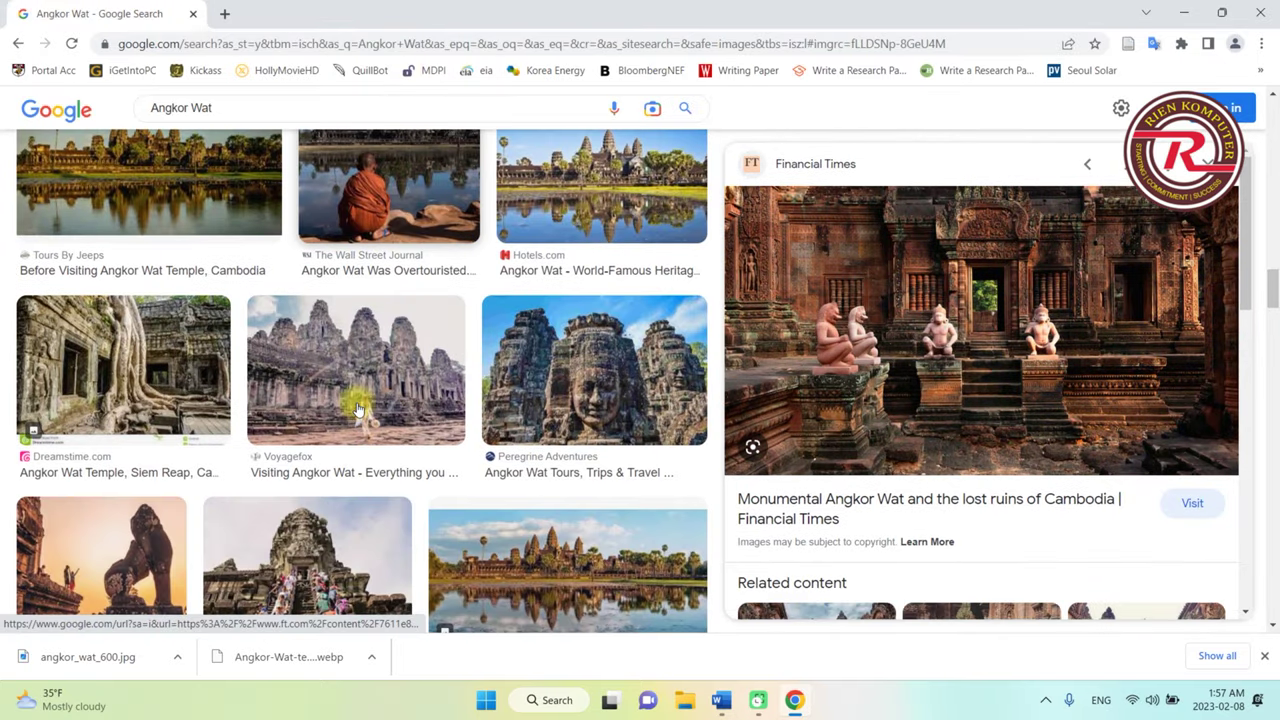
# - Open the Out Adventures article with the towers-among-palms photo
pyautogui.scroll(-5, 358, 408)
pyautogui.click(549, 409)
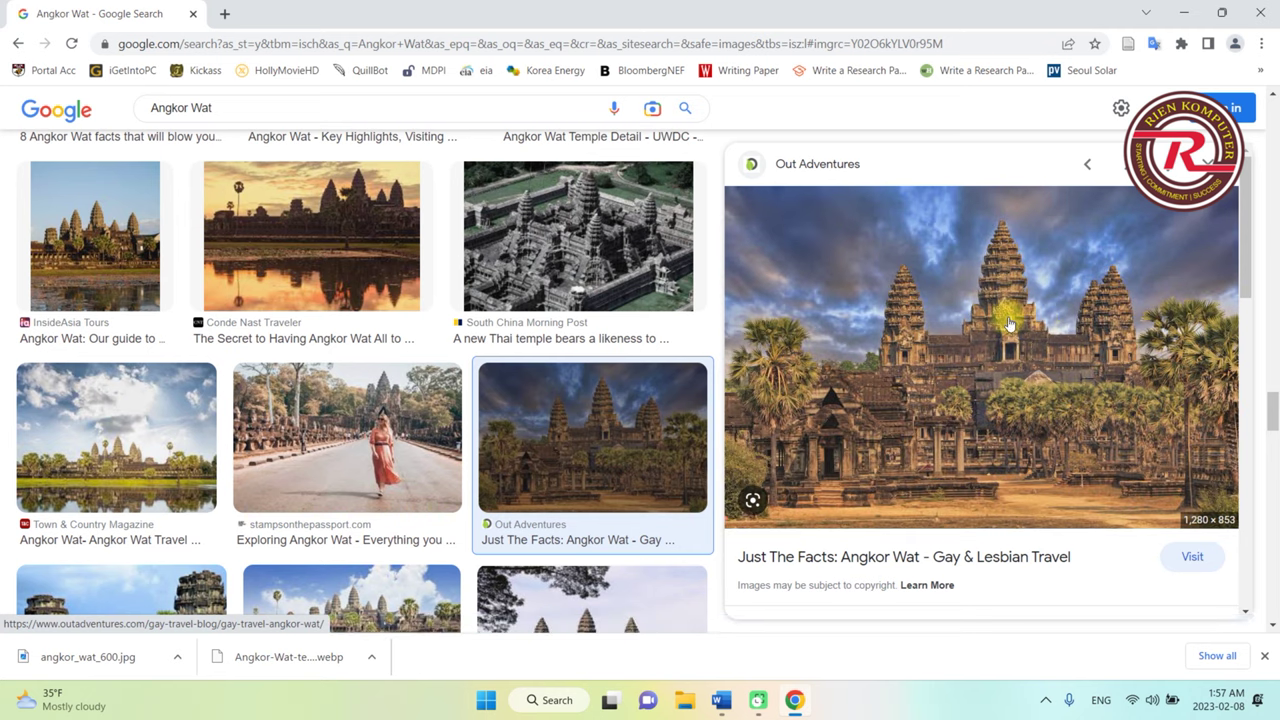
pyautogui.click(1001, 315)
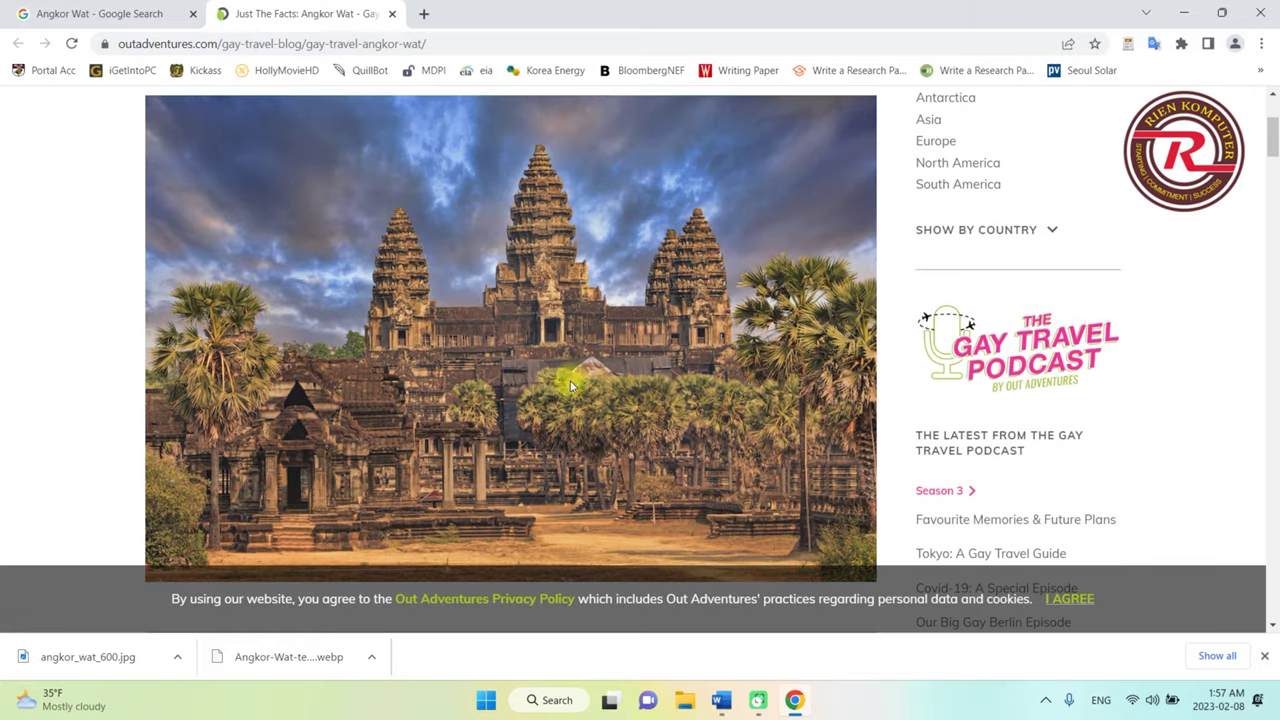
# - Save the palm-framed towers photo as Angkor-Wat.jpg, then minimise Chrome to view the saved images
pyautogui.scroll(3, 520, 386)
pyautogui.scroll(-4, 414, 356)
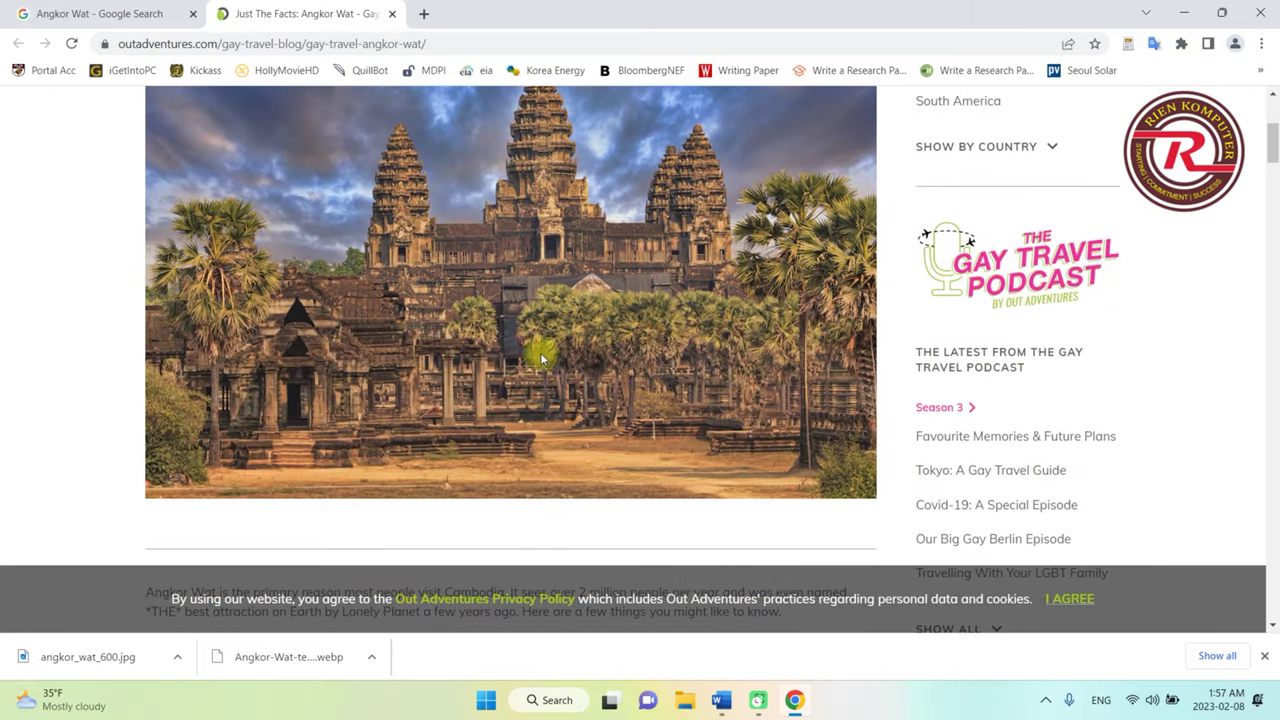
pyautogui.scroll(2, 543, 358)
pyautogui.rightClick(451, 268)
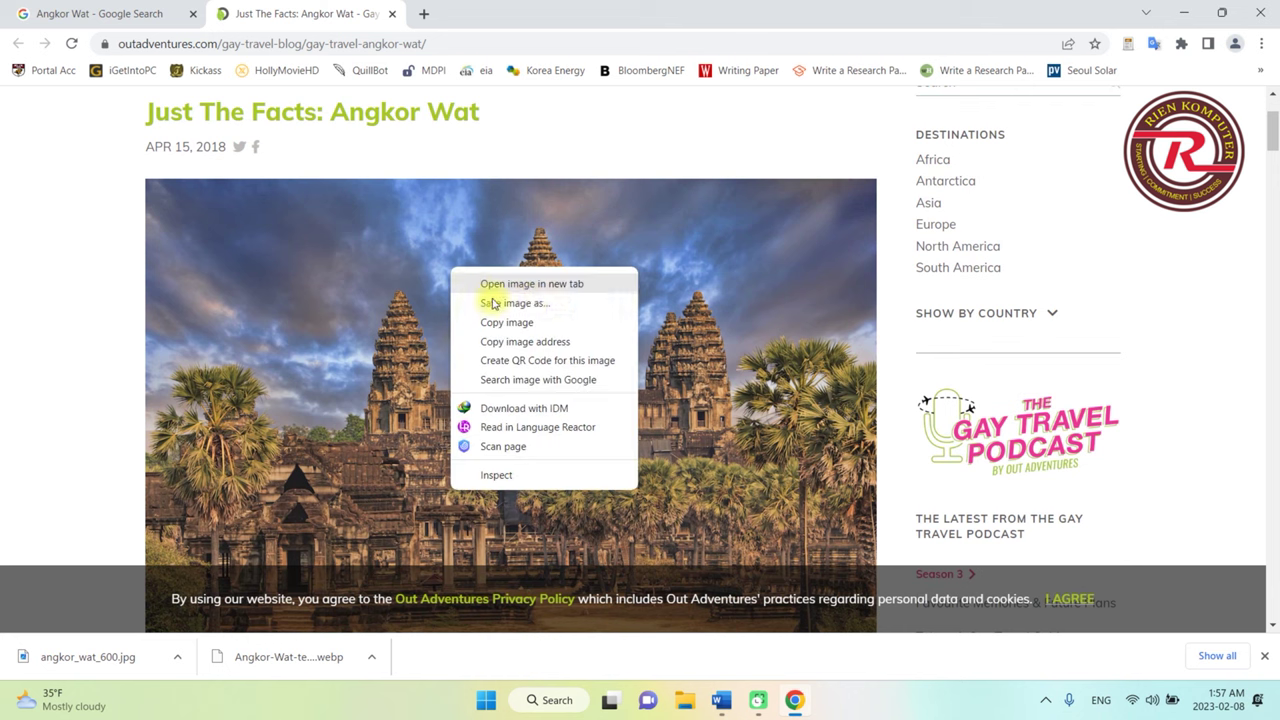
pyautogui.click(551, 305)
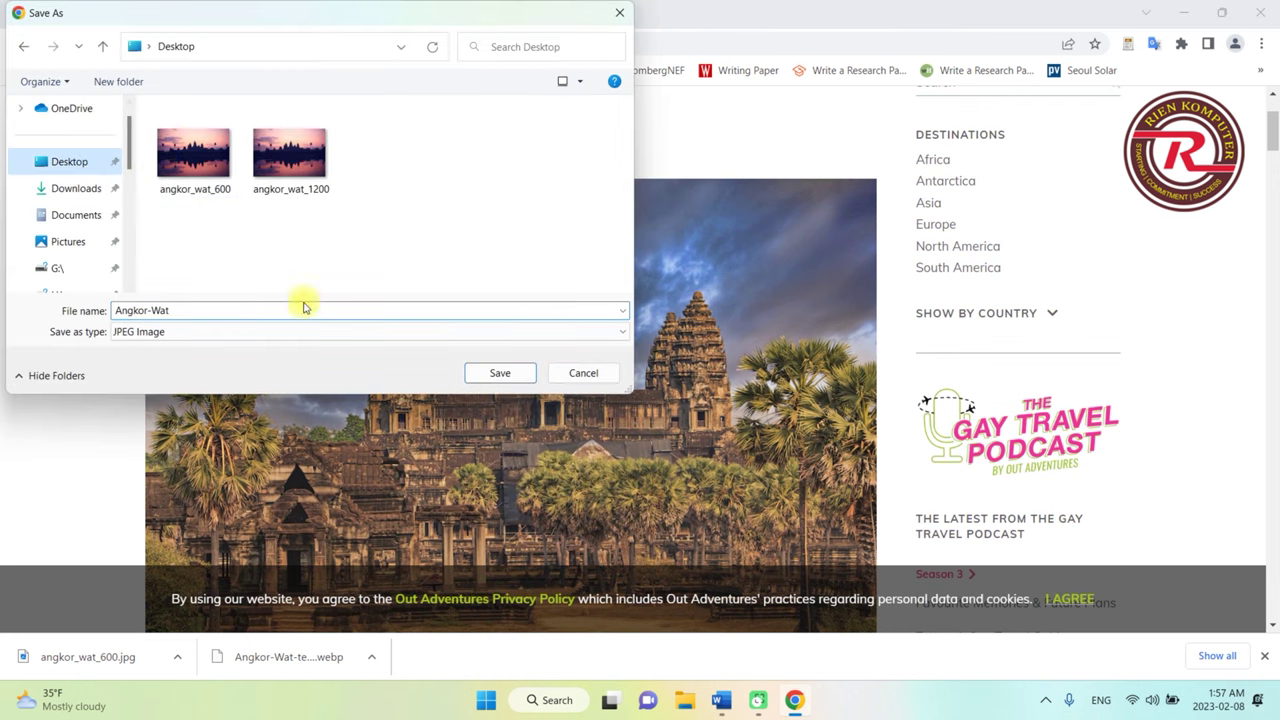
pyautogui.press('Return')
pyautogui.click(1183, 12)
pyautogui.moveTo(222, 360)
pyautogui.mouseDown()
pyautogui.moveTo(143, 95)
pyautogui.moveTo(145, 20)
pyautogui.mouseUp()
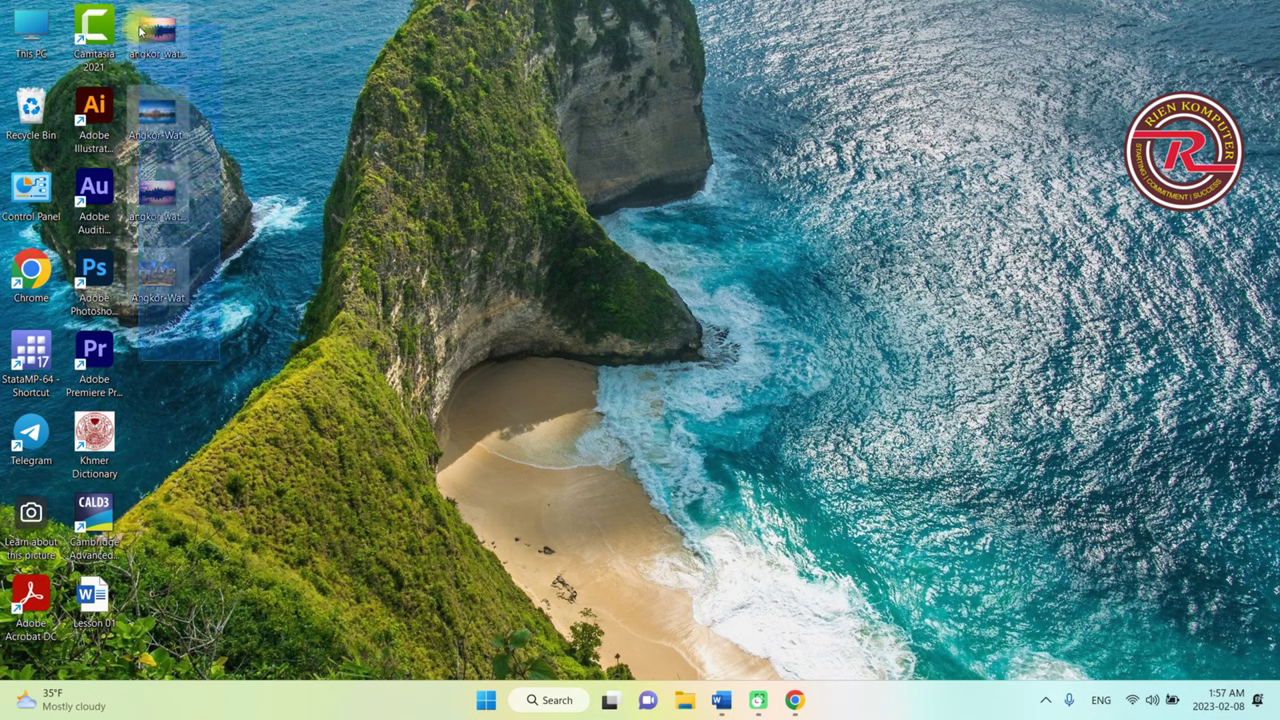
pyautogui.click(251, 40)
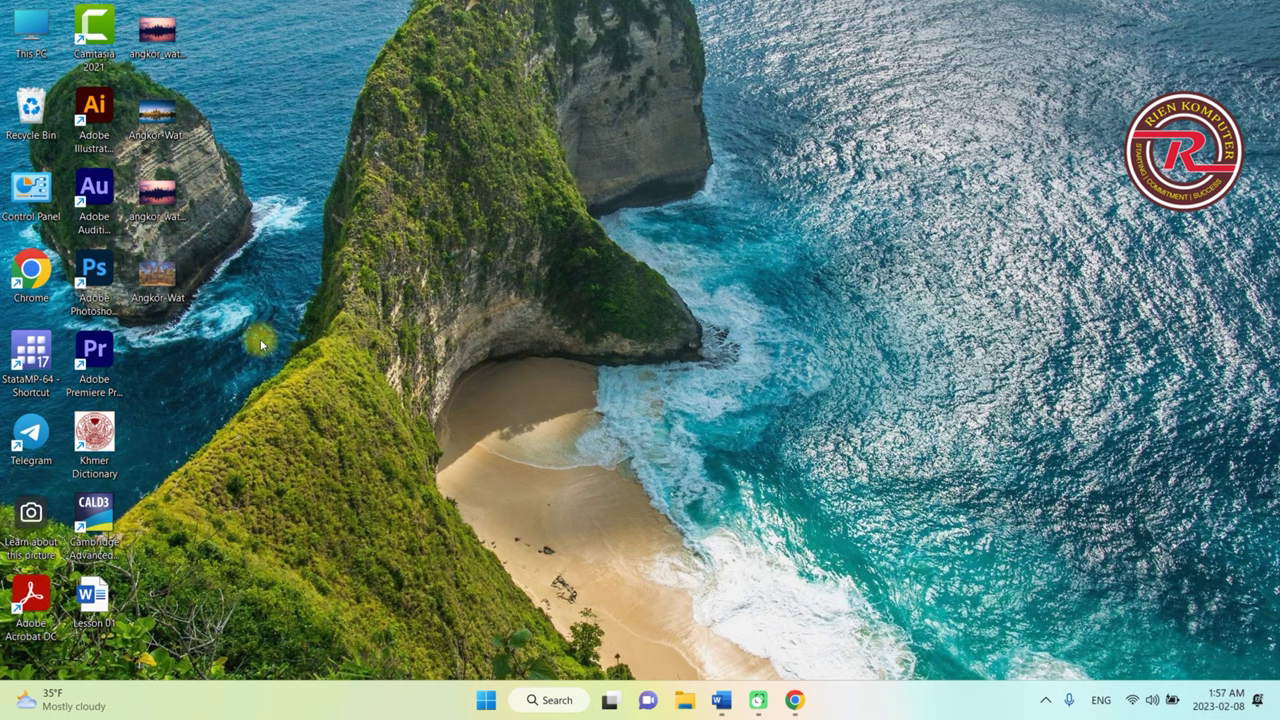